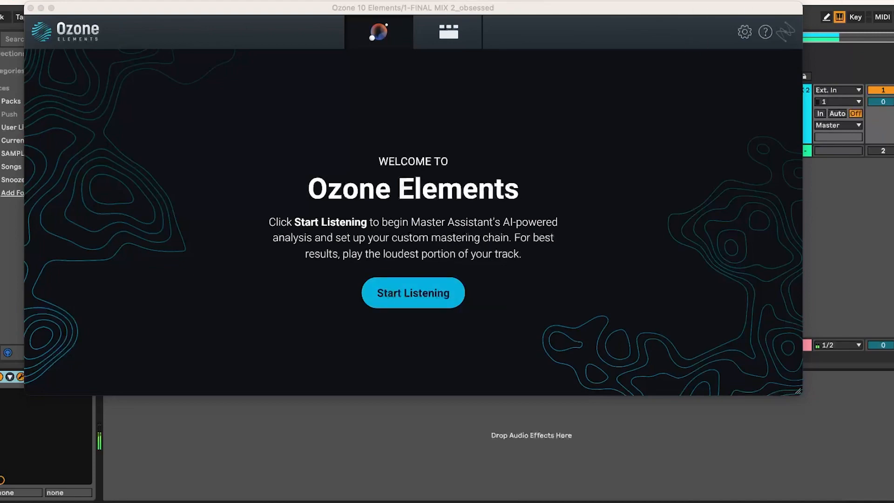
- Play the mix's loop section from bar 21 and have Master Assistant listen to and analyse it
{"action": "left_click_drag", "start_coordinate": [579, 7], "coordinate": [582, 267]}
{"action": "left_click", "coordinate": [421, 117]}
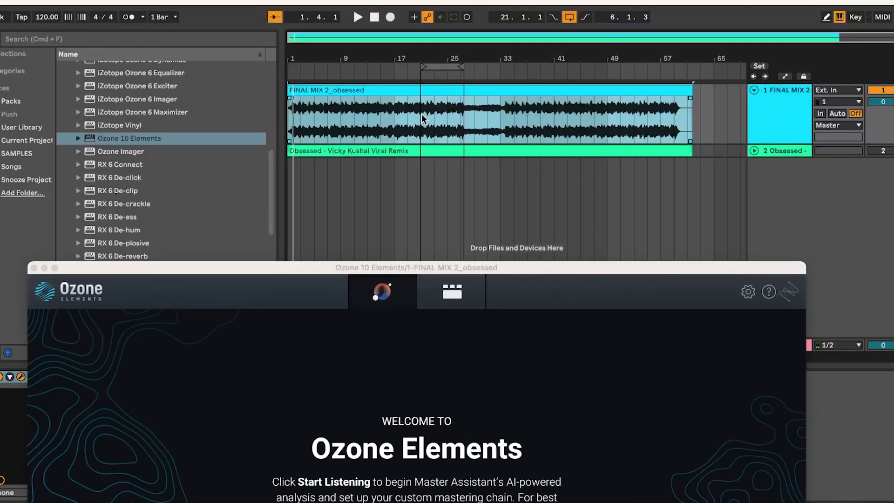
{"action": "left_click_drag", "start_coordinate": [435, 60], "coordinate": [397, 116]}
{"action": "key", "text": "space"}
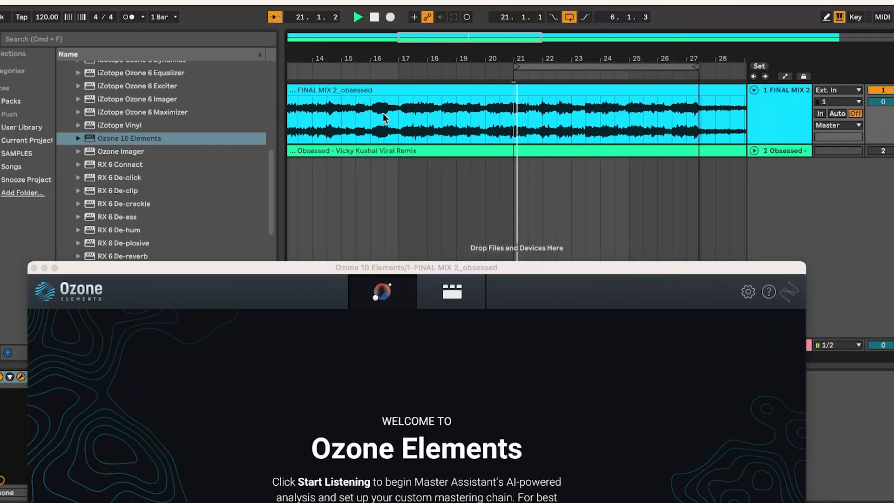
{"action": "left_click_drag", "start_coordinate": [505, 269], "coordinate": [508, 1]}
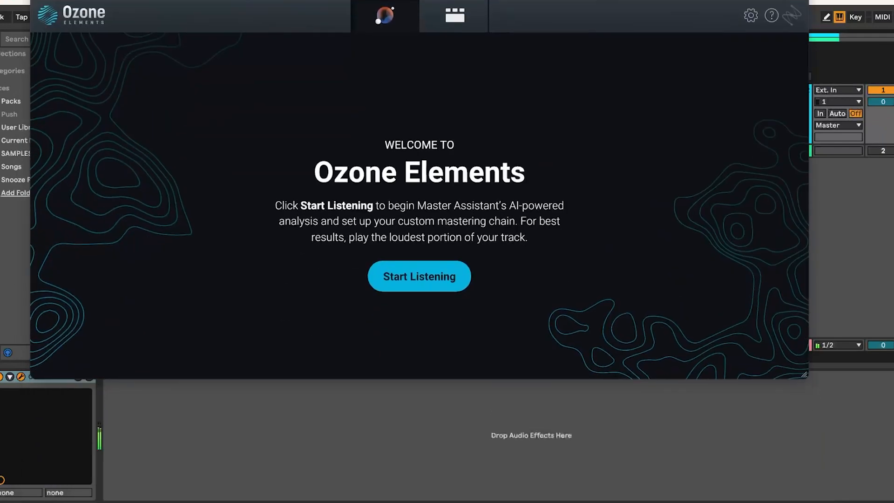
{"action": "left_click", "coordinate": [419, 283]}
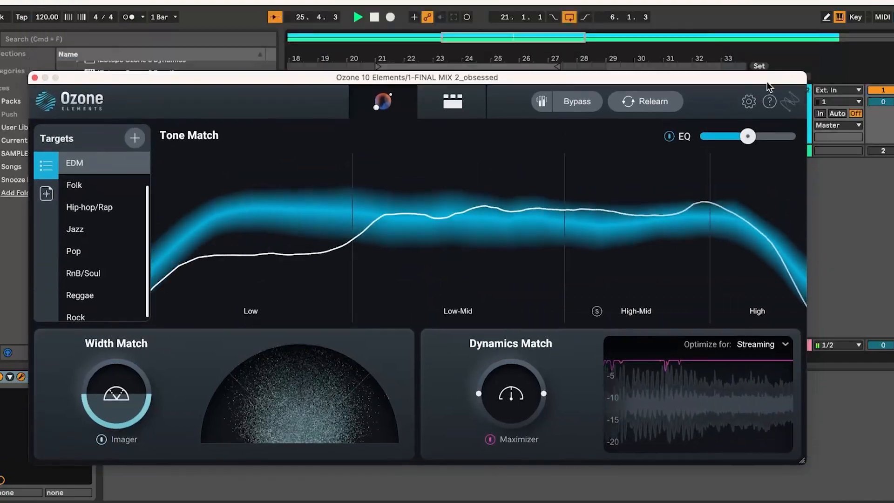
- Play the FINAL MIX 2_obsessed clip from bar 21 to audition the generated EDM mastering chain
{"action": "left_click_drag", "start_coordinate": [768, 83], "coordinate": [767, 154]}
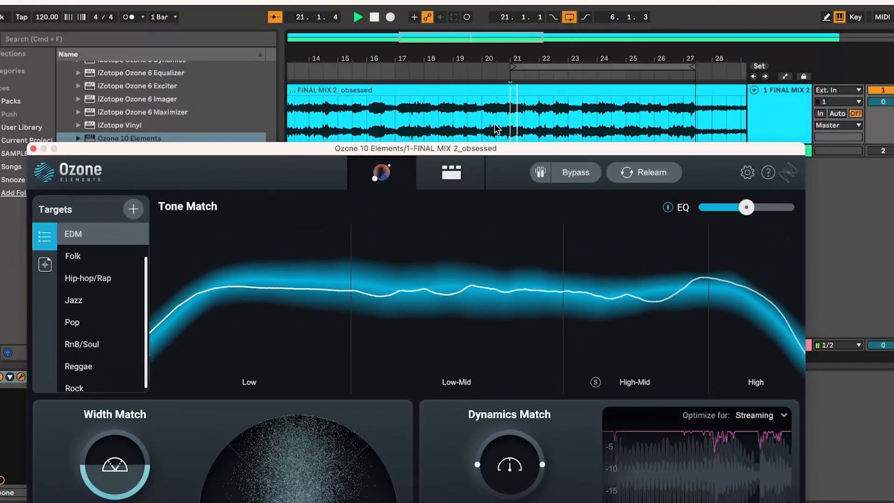
{"action": "left_click", "coordinate": [533, 91]}
{"action": "key", "text": "space"}
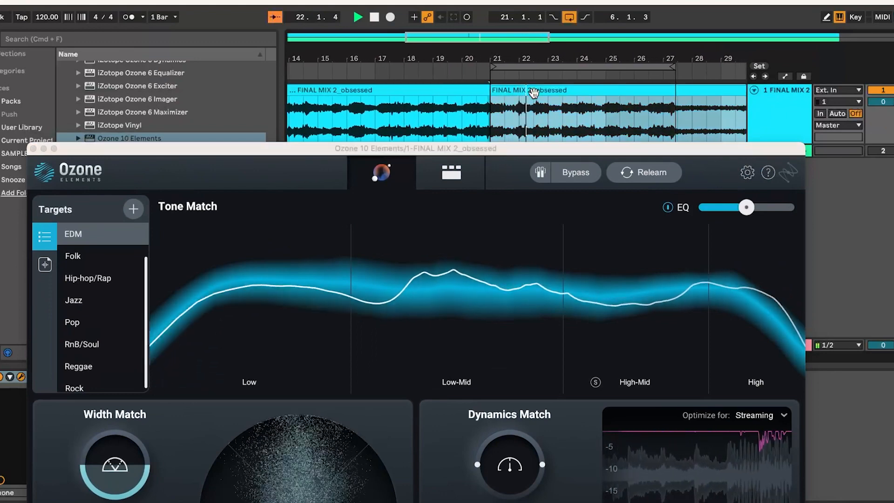
{"action": "left_click_drag", "start_coordinate": [533, 151], "coordinate": [536, 5]}
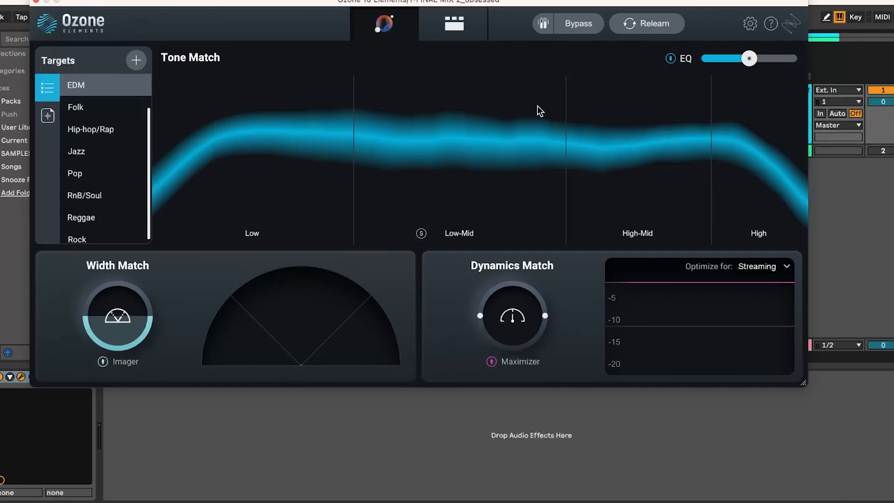
- Enable gain matching and compare the bypassed and processed sound during playback
{"action": "left_click_drag", "start_coordinate": [504, 4], "coordinate": [481, 47]}
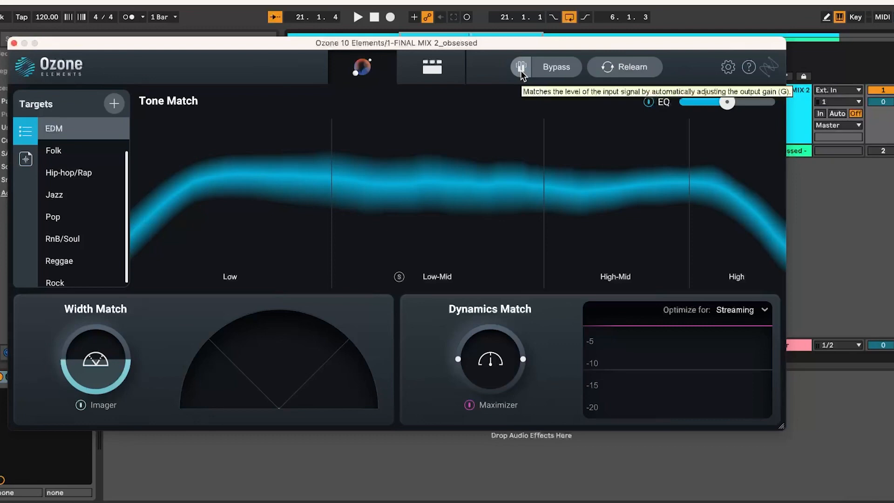
{"action": "left_click", "coordinate": [521, 71]}
{"action": "left_click_drag", "start_coordinate": [527, 40], "coordinate": [512, 14]}
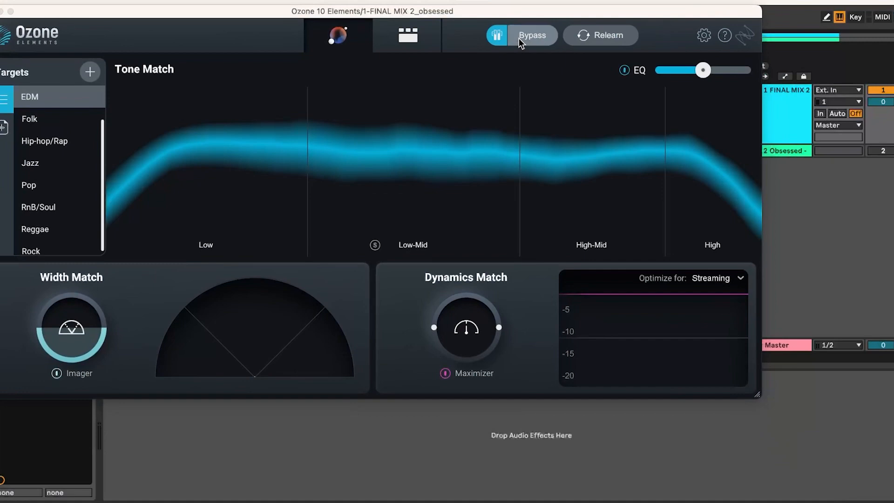
{"action": "key", "text": "space"}
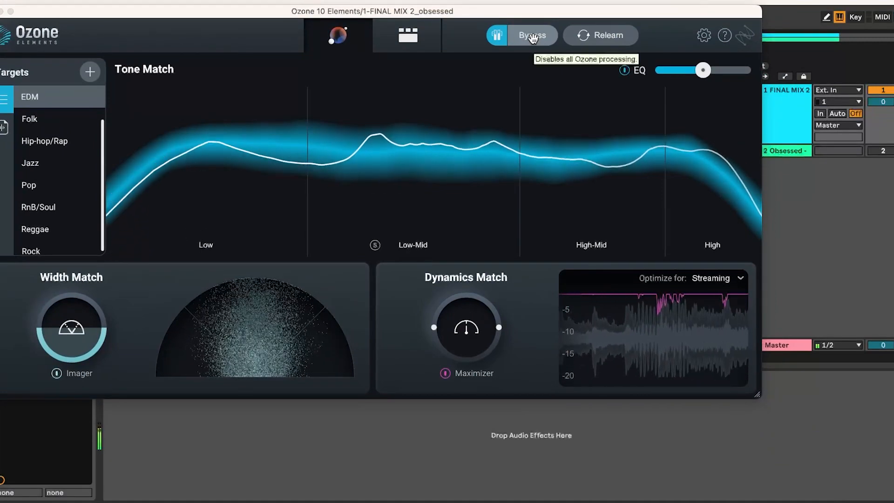
{"action": "left_click", "coordinate": [533, 37]}
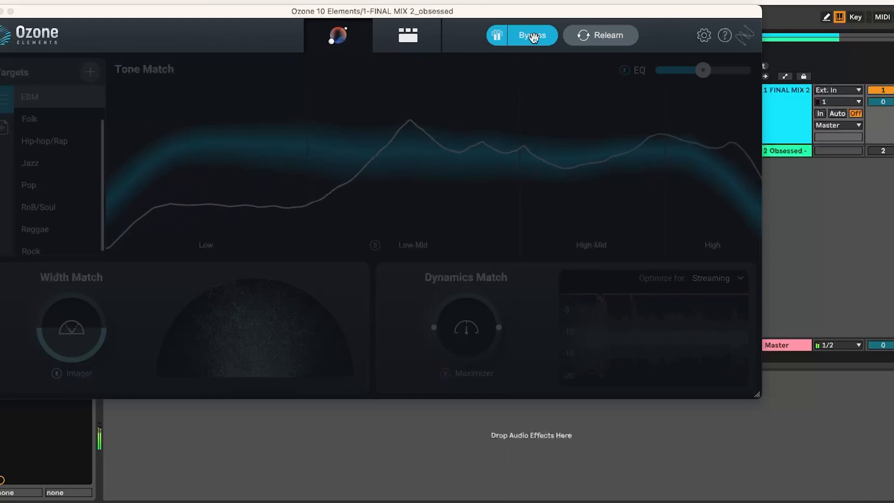
{"action": "left_click", "coordinate": [534, 37]}
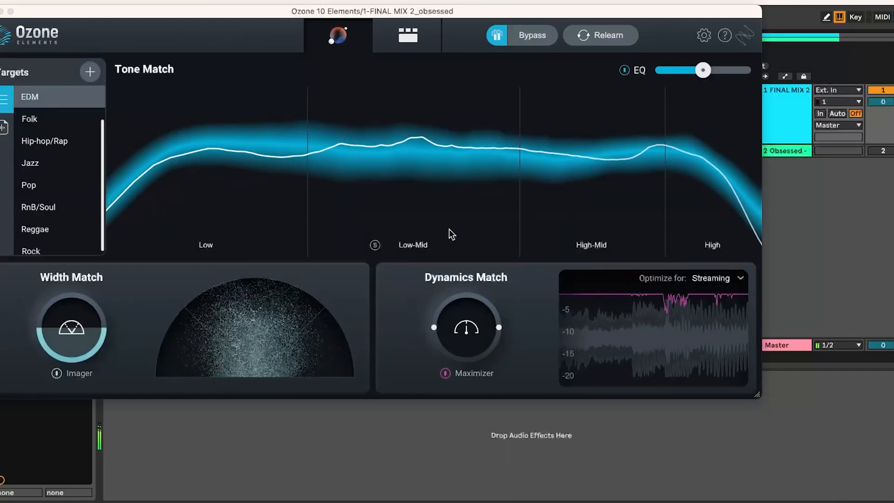
- Switch the Tone Match target to Hip-hop/Rap and compare it with the bypassed sound during playback
{"action": "left_click_drag", "start_coordinate": [315, 9], "coordinate": [360, 9]}
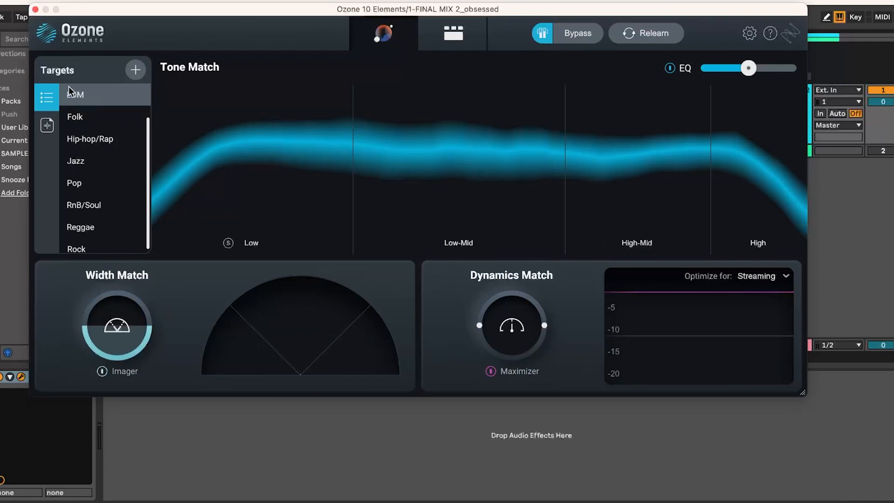
{"action": "scroll", "coordinate": [97, 104], "scroll_direction": "up", "scroll_amount": 2}
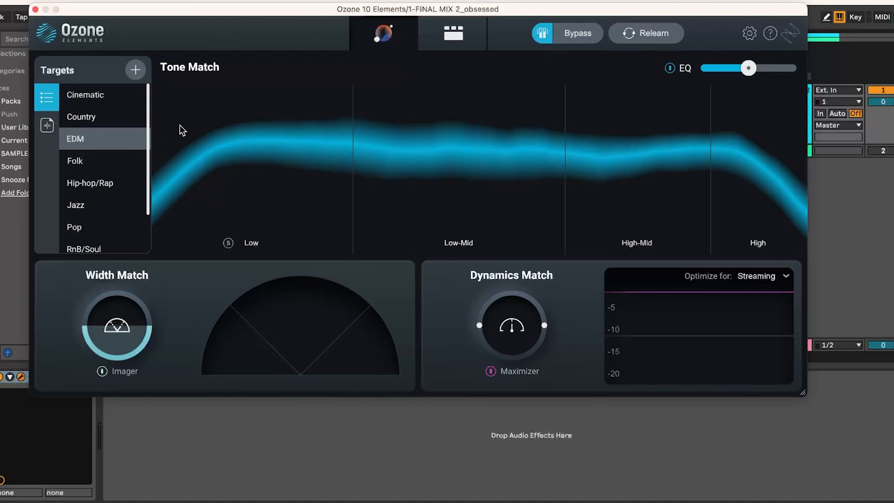
{"action": "left_click", "coordinate": [93, 182]}
{"action": "scroll", "coordinate": [112, 177], "scroll_direction": "down", "scroll_amount": 2}
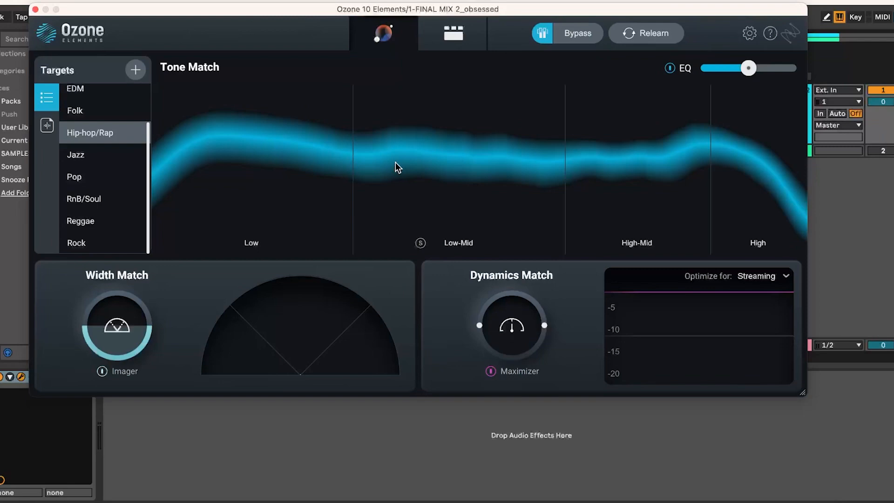
{"action": "key", "text": "space"}
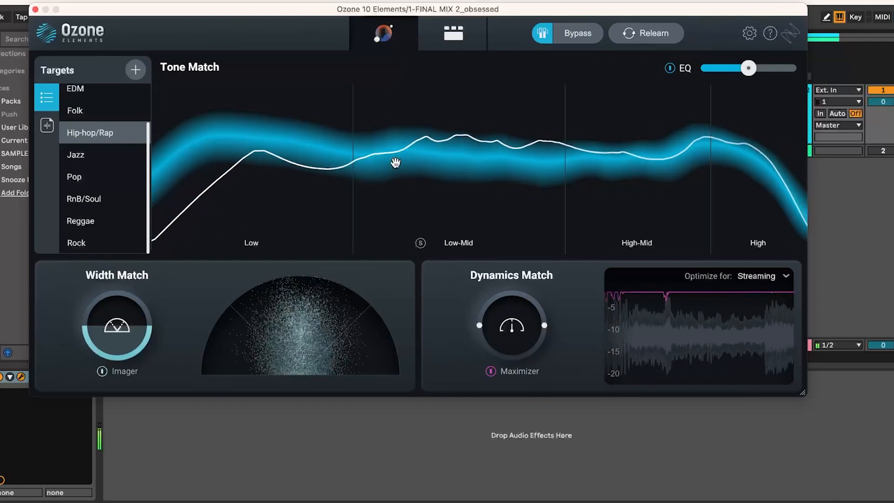
{"action": "left_click", "coordinate": [576, 37]}
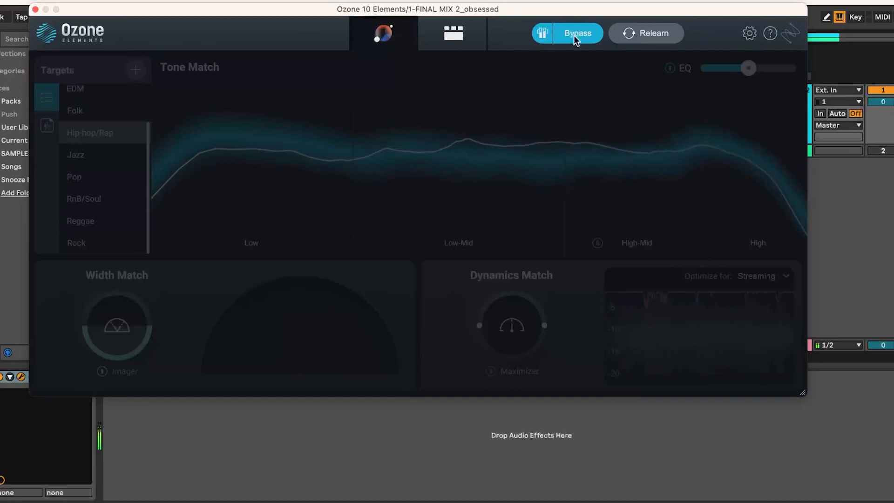
{"action": "left_click", "coordinate": [573, 34]}
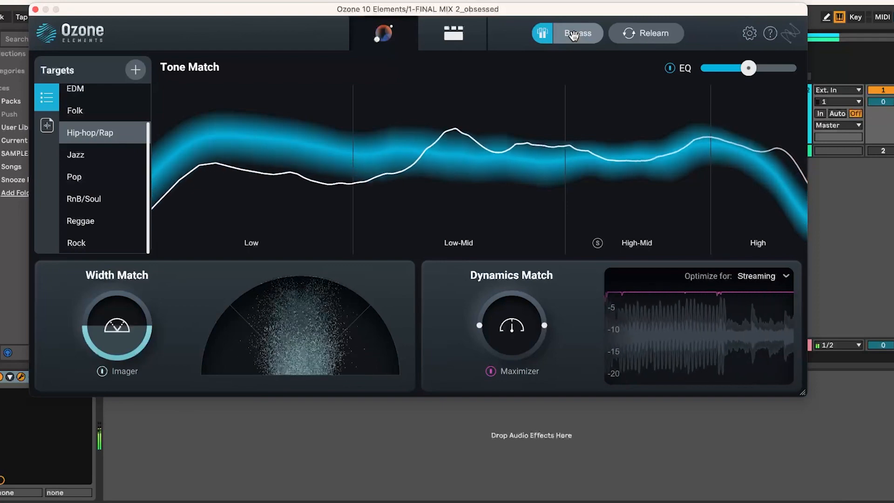
{"action": "left_click", "coordinate": [574, 35]}
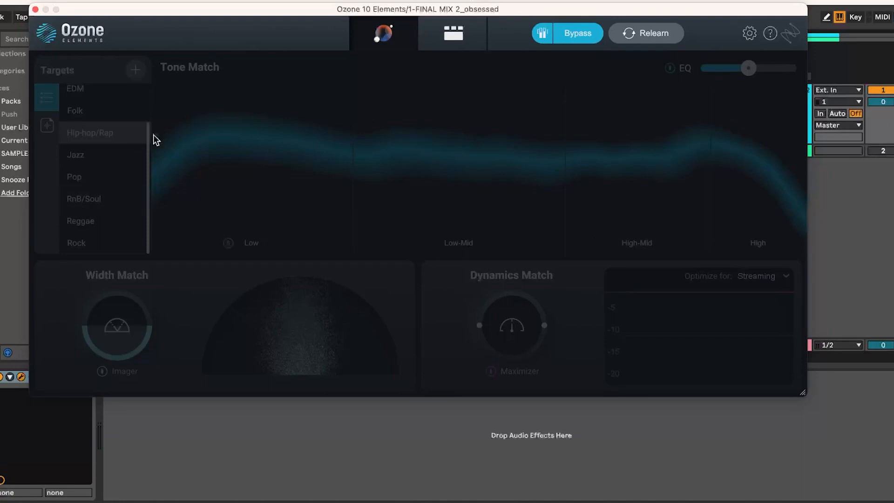
{"action": "left_click", "coordinate": [584, 34]}
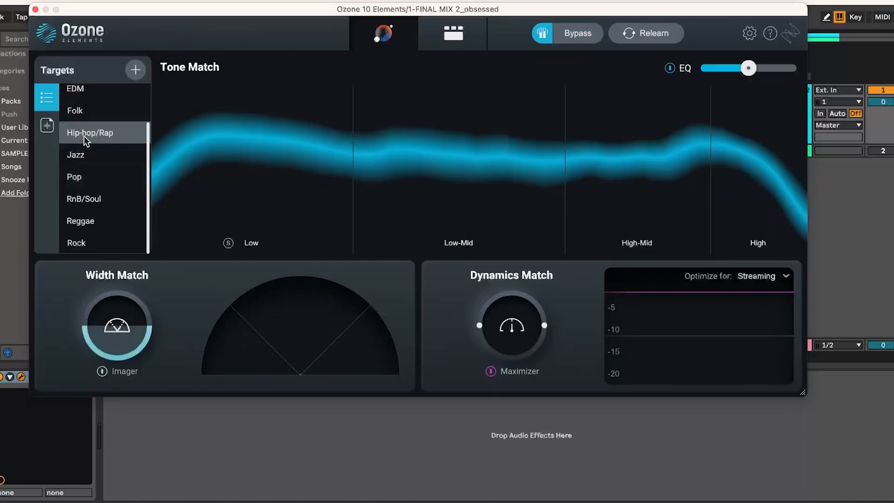
- Alternate the target between EDM and Hip-hop/Rap during playback, ending on EDM, and stop playback
{"action": "scroll", "coordinate": [130, 179], "scroll_direction": "up", "scroll_amount": 3}
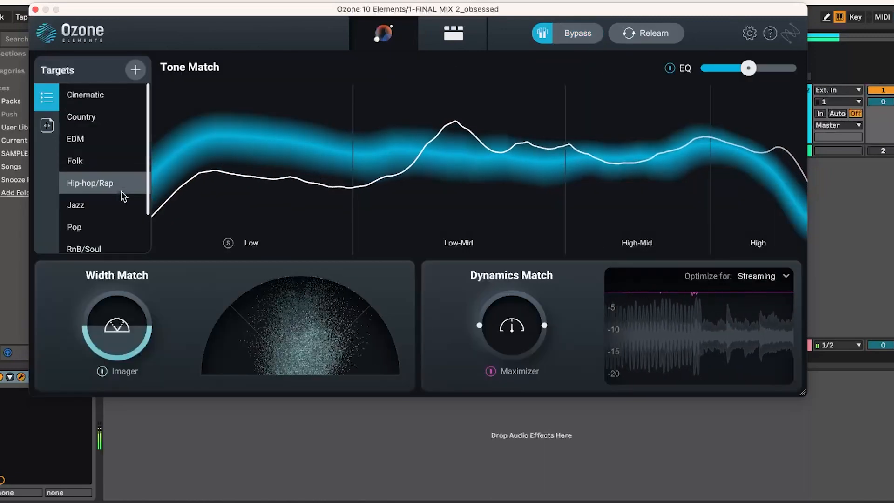
{"action": "left_click", "coordinate": [93, 138]}
{"action": "scroll", "coordinate": [94, 139], "scroll_direction": "down", "scroll_amount": 2}
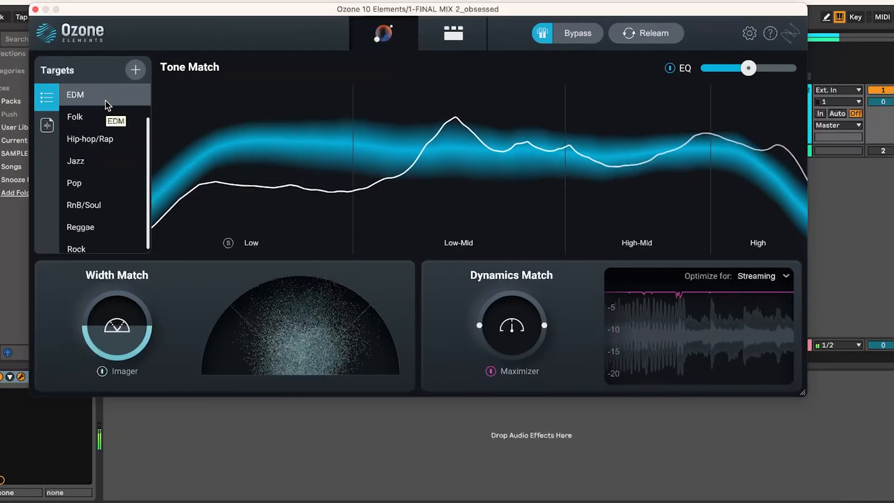
{"action": "scroll", "coordinate": [114, 126], "scroll_direction": "up", "scroll_amount": 2}
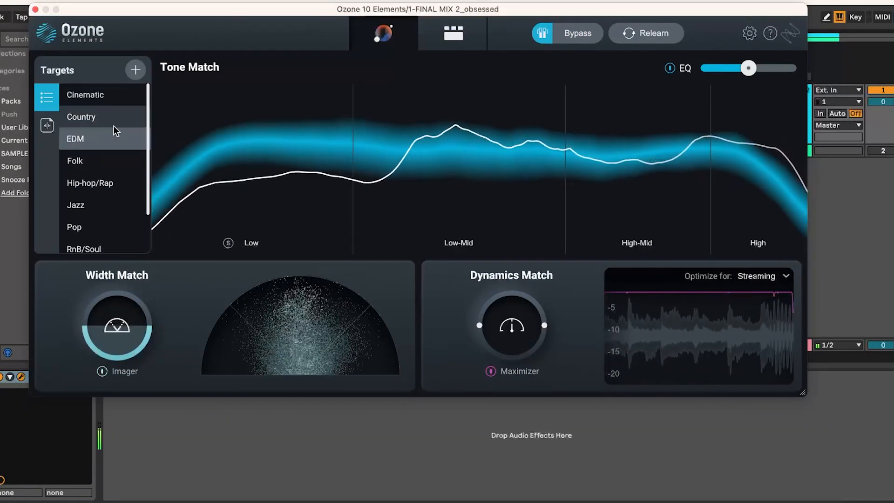
{"action": "left_click", "coordinate": [112, 185]}
{"action": "scroll", "coordinate": [112, 189], "scroll_direction": "down", "scroll_amount": 2}
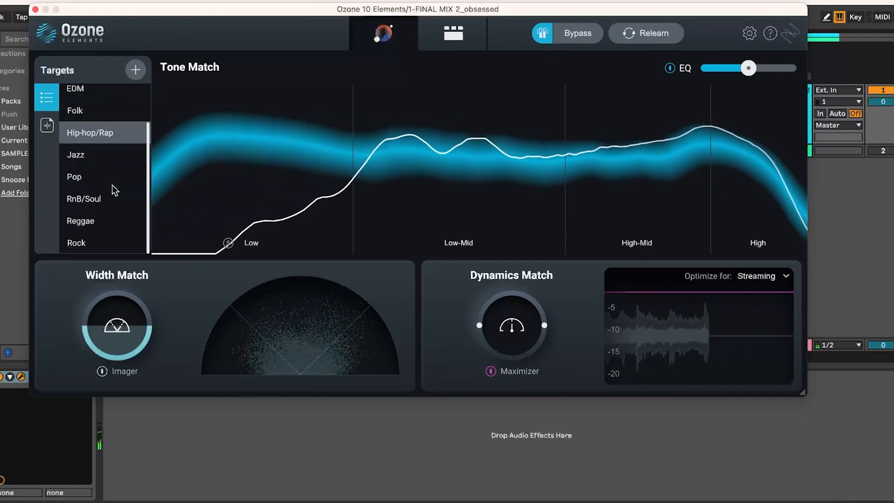
{"action": "scroll", "coordinate": [112, 186], "scroll_direction": "up", "scroll_amount": 2}
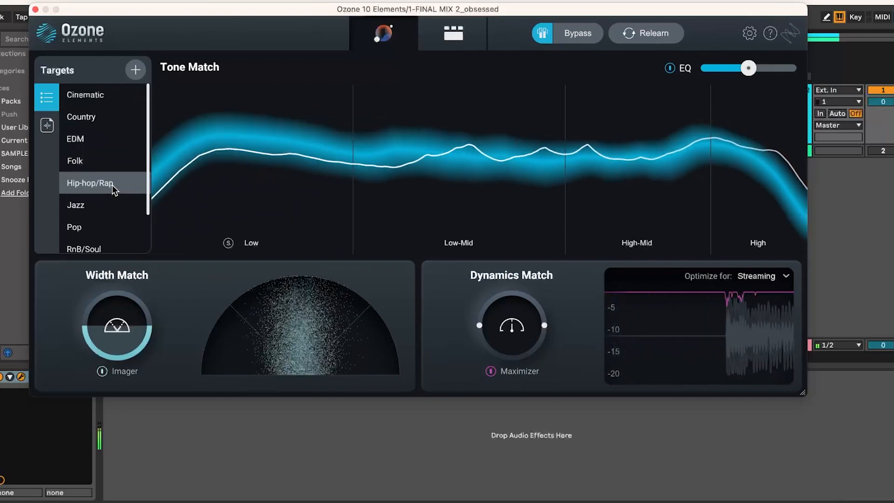
{"action": "left_click", "coordinate": [96, 141]}
{"action": "scroll", "coordinate": [96, 141], "scroll_direction": "down", "scroll_amount": 2}
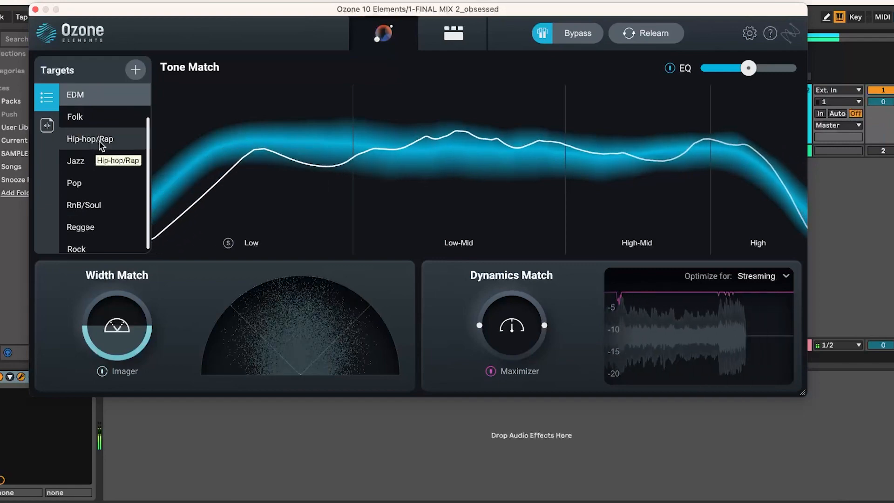
{"action": "key", "text": "space"}
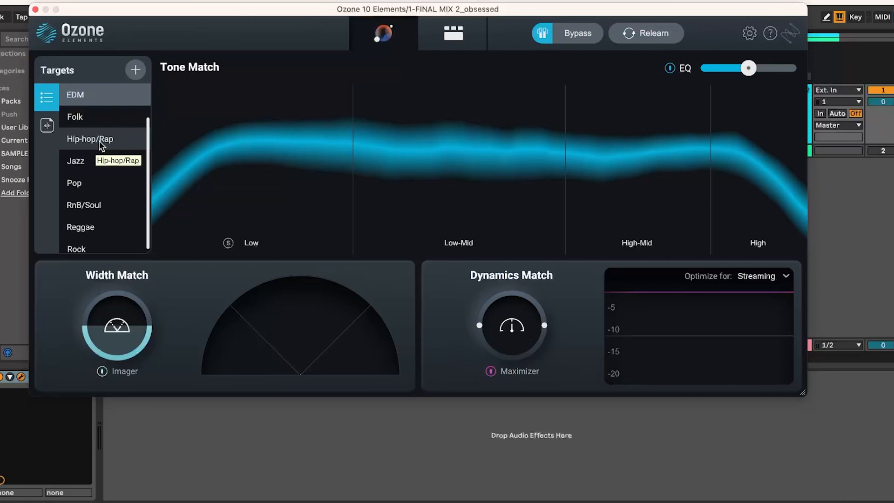
- Audition the Pop target during playback and switch back to EDM
{"action": "scroll", "coordinate": [105, 151], "scroll_direction": "up", "scroll_amount": 2}
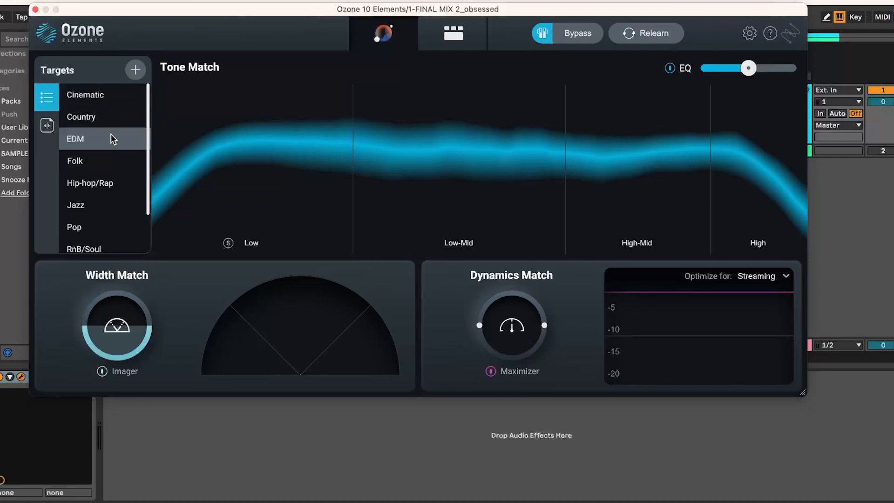
{"action": "scroll", "coordinate": [112, 145], "scroll_direction": "down", "scroll_amount": 2}
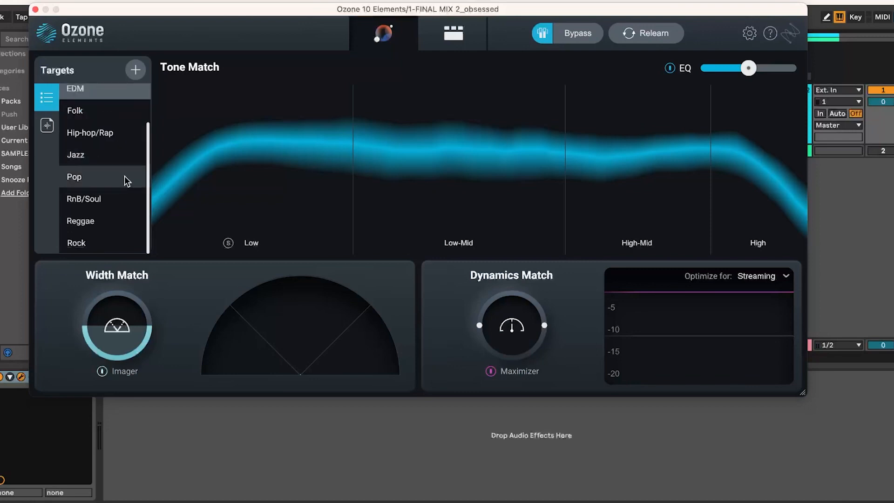
{"action": "scroll", "coordinate": [124, 176], "scroll_direction": "up", "scroll_amount": 2}
{"action": "scroll", "coordinate": [105, 123], "scroll_direction": "down", "scroll_amount": 2}
{"action": "left_click", "coordinate": [91, 173]}
{"action": "key", "text": "space"}
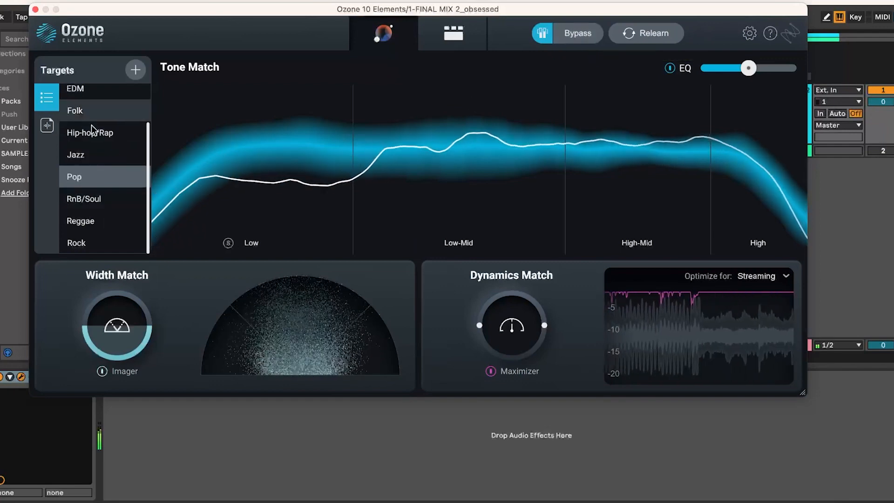
{"action": "left_click", "coordinate": [100, 89]}
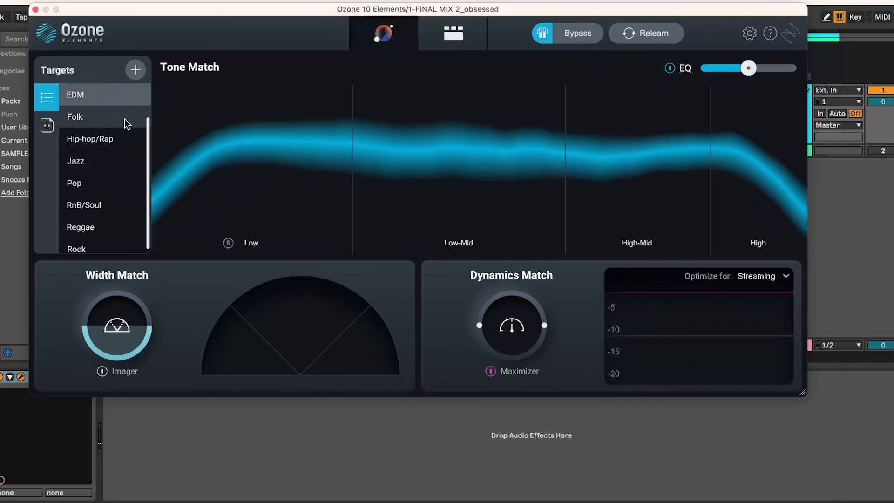
- Set the target to Pop and compare the processed and bypassed sound during playback
{"action": "left_click", "coordinate": [113, 181]}
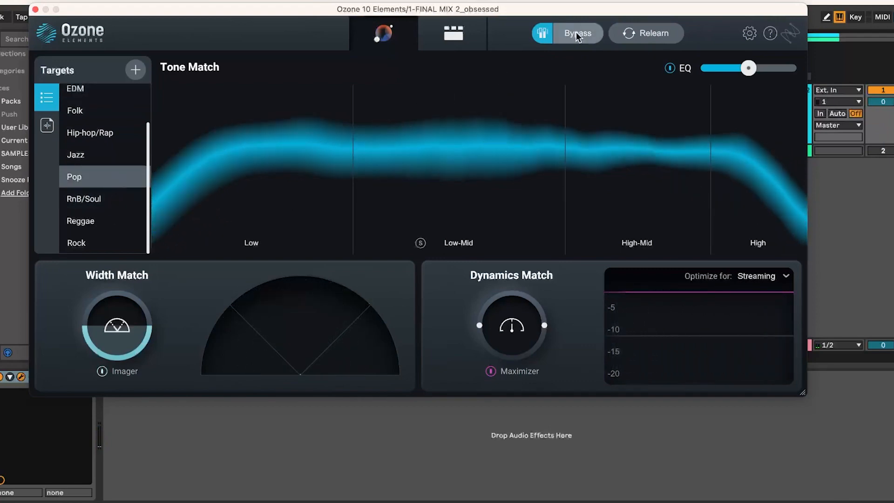
{"action": "key", "text": "space"}
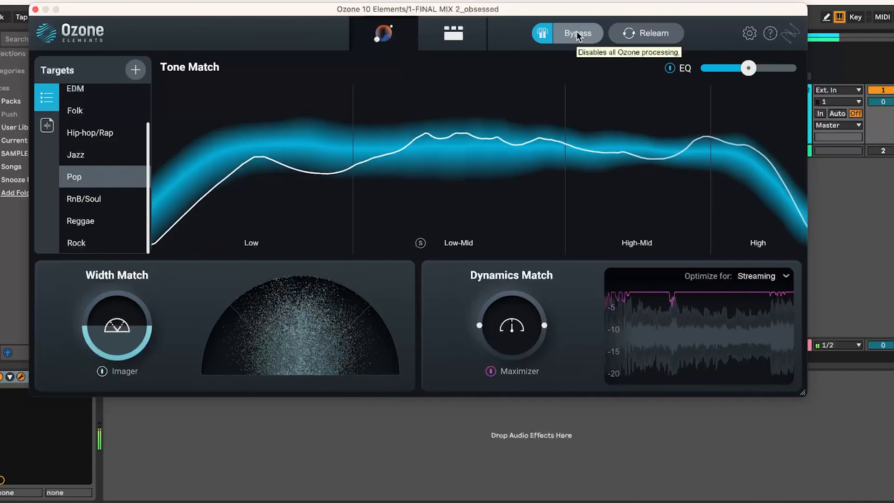
{"action": "left_click", "coordinate": [578, 34]}
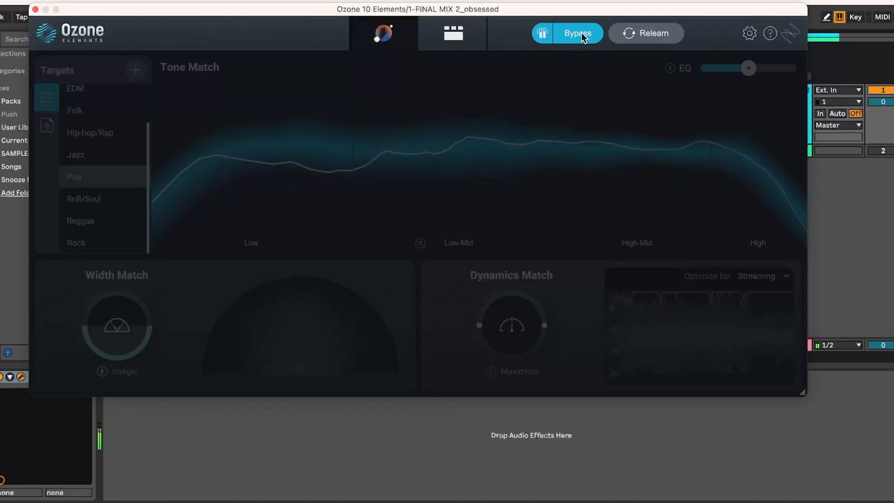
{"action": "left_click", "coordinate": [581, 35]}
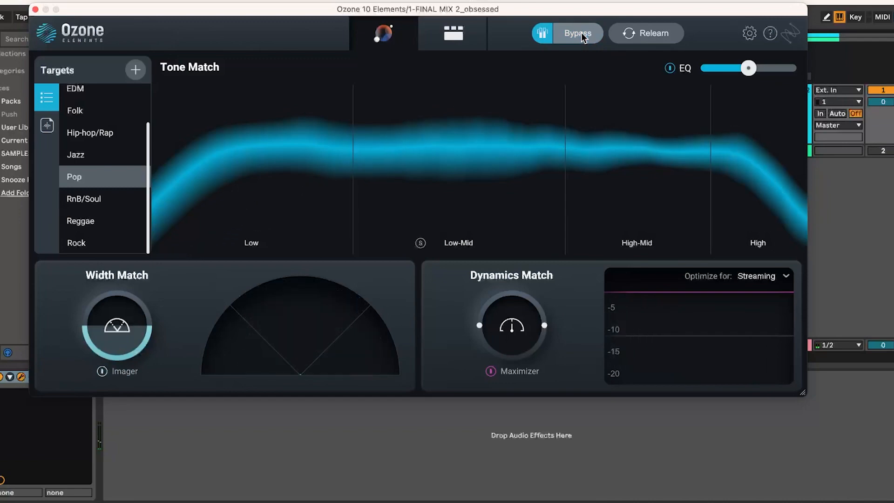
- Play the track and toggle the bypass to compare the Pop master with the unprocessed mix
{"action": "key", "text": "space"}
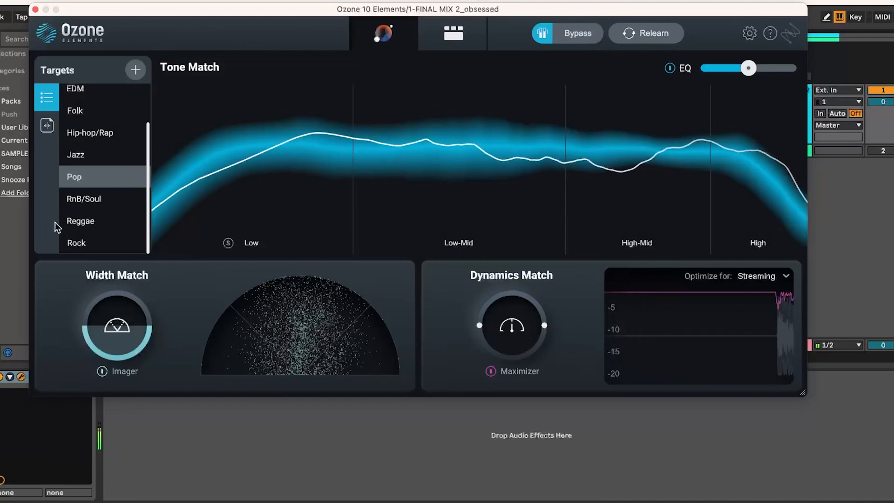
{"action": "left_click", "coordinate": [587, 37]}
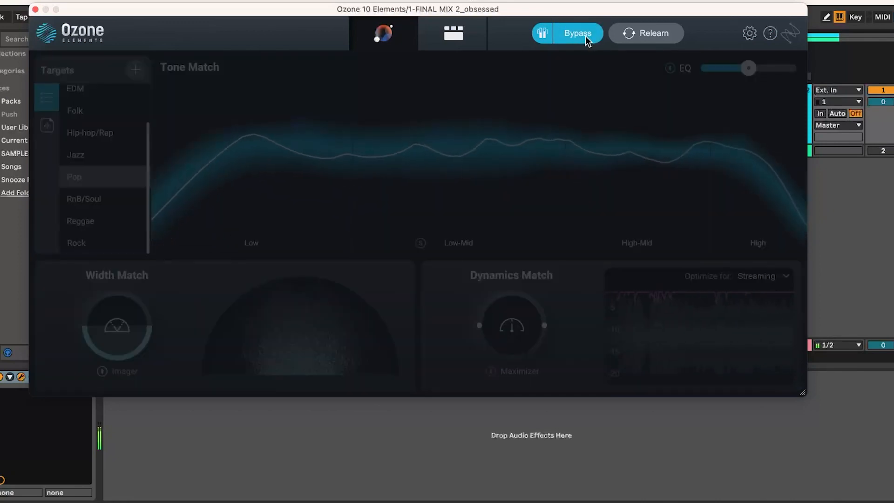
{"action": "left_click", "coordinate": [587, 37]}
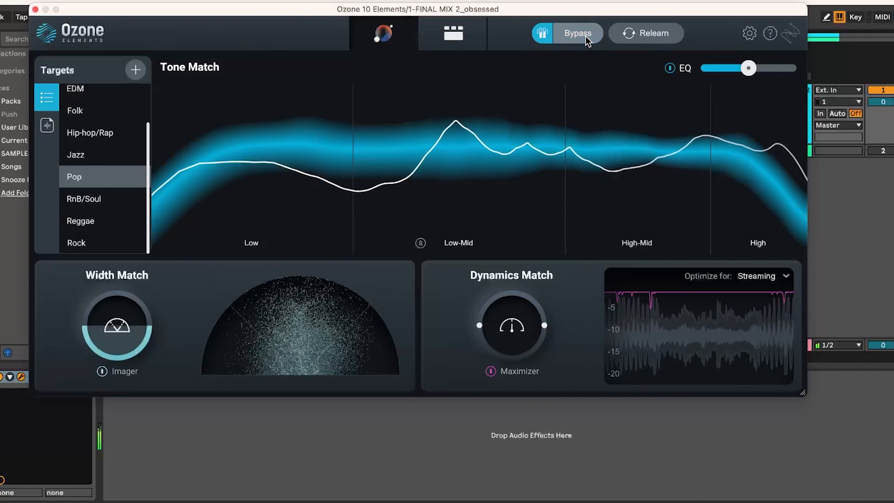
- Switch the Tone Match target to Hip-hop/Rap and turn off level matching for the bypass
{"action": "scroll", "coordinate": [116, 159], "scroll_direction": "up", "scroll_amount": 2}
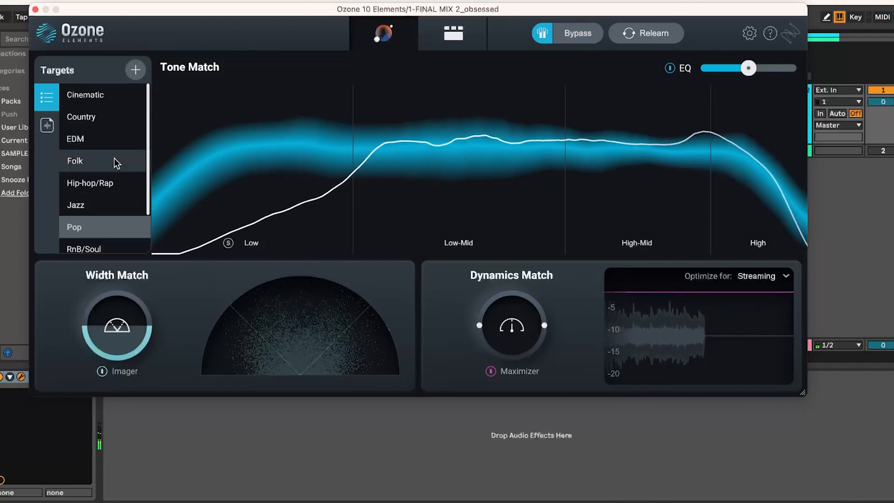
{"action": "left_click", "coordinate": [104, 188]}
{"action": "scroll", "coordinate": [102, 188], "scroll_direction": "down", "scroll_amount": 2}
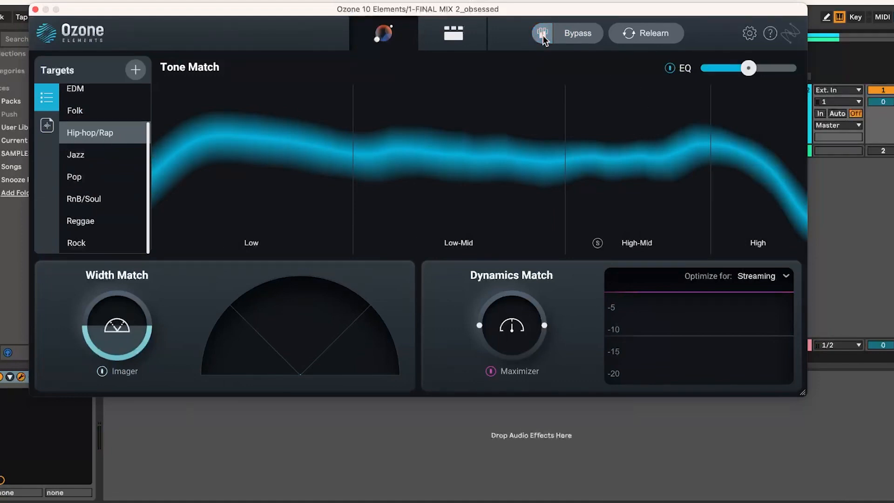
- Change the target to EDM and on to Pop, and audition the Pop master without level matching
{"action": "scroll", "coordinate": [91, 125], "scroll_direction": "up", "scroll_amount": 2}
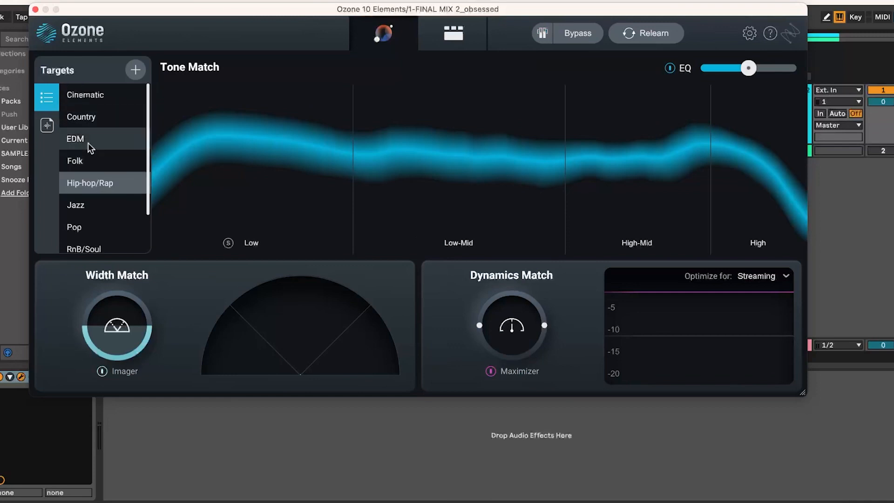
{"action": "left_click", "coordinate": [90, 136]}
{"action": "scroll", "coordinate": [88, 140], "scroll_direction": "down", "scroll_amount": 2}
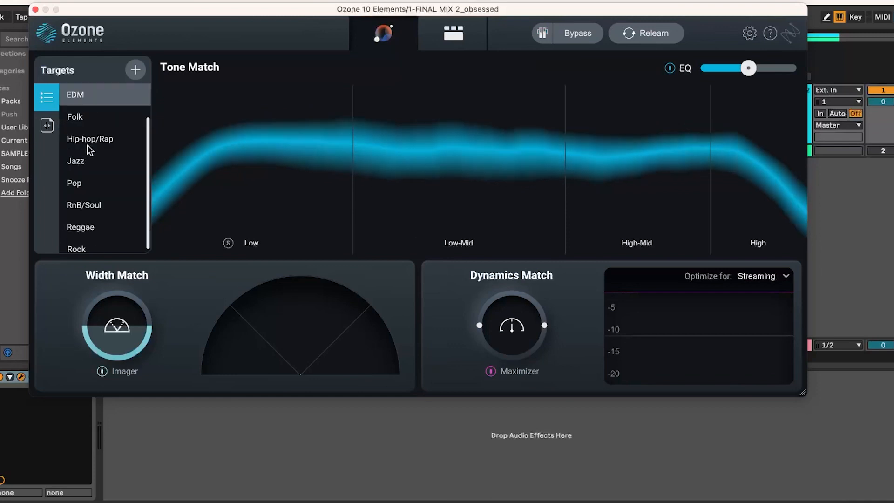
{"action": "left_click", "coordinate": [89, 183]}
{"action": "key", "text": "space"}
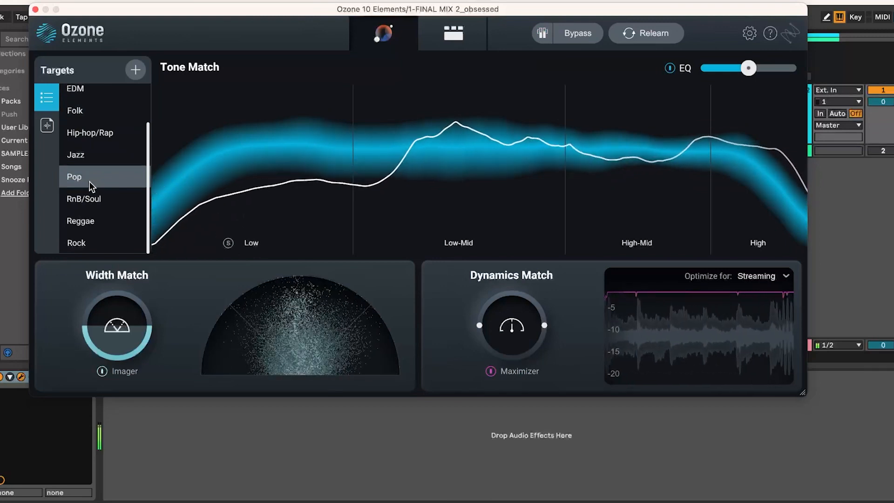
{"action": "key", "text": "space"}
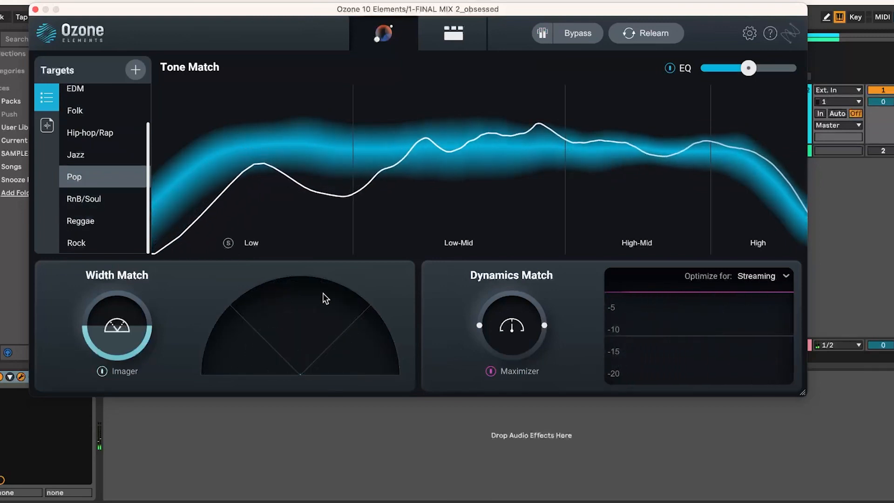
- Audition the track with the Maximizer disabled and re-enable it, keeping the dynamics optimized for Streaming
{"action": "left_click", "coordinate": [490, 372]}
{"action": "key", "text": "space"}
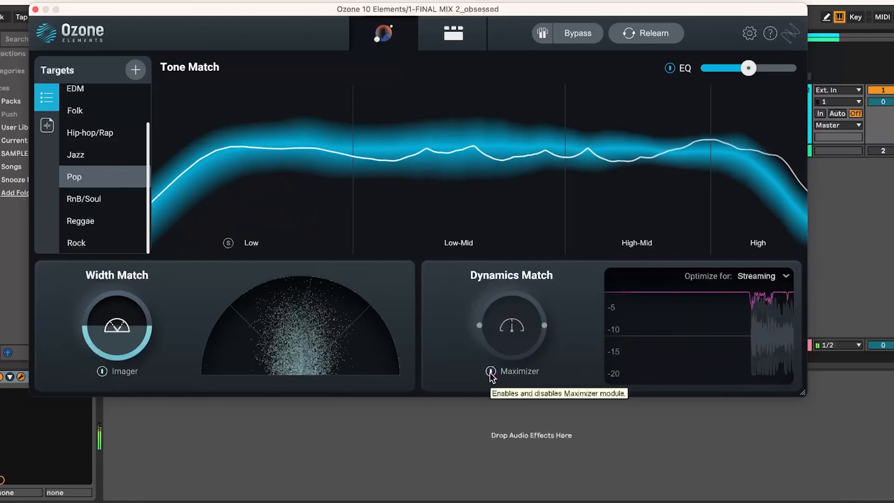
{"action": "key", "text": "space"}
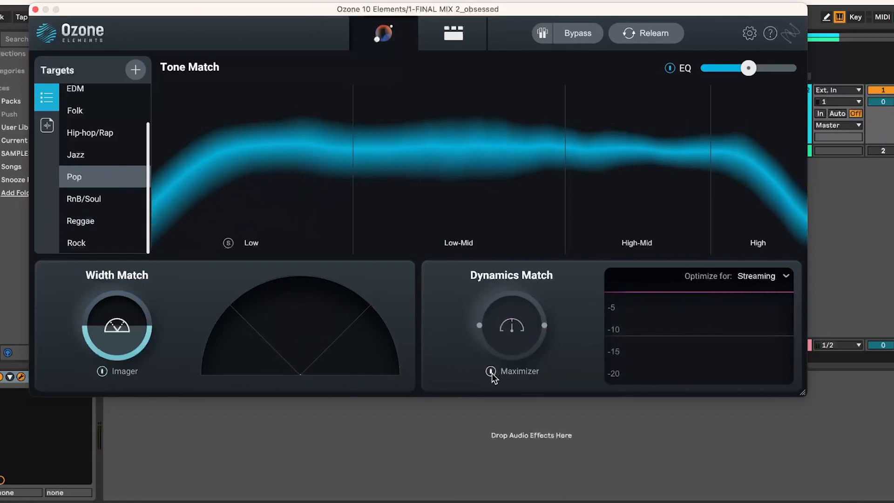
{"action": "left_click", "coordinate": [764, 277]}
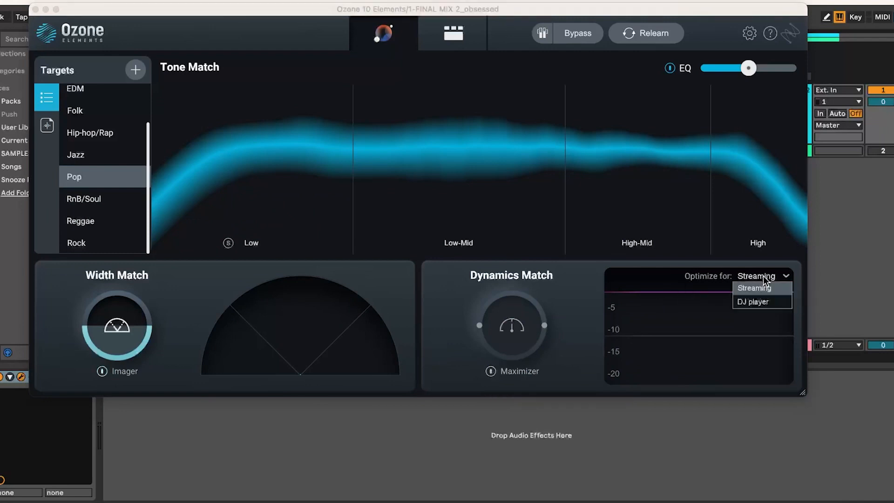
{"action": "left_click", "coordinate": [768, 292]}
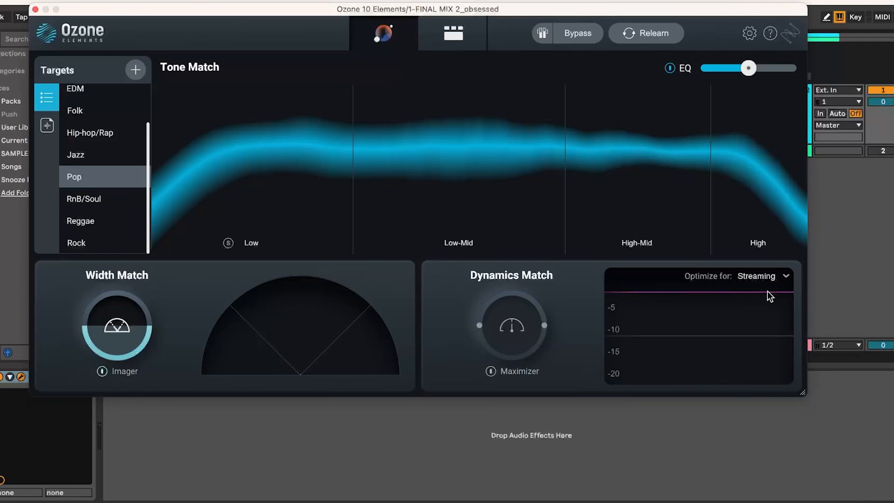
{"action": "left_click", "coordinate": [491, 371]}
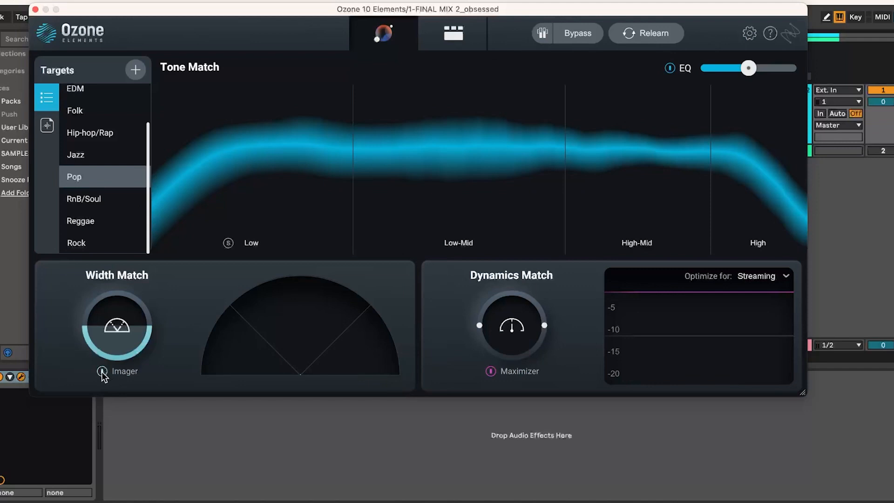
- With the Maximizer temporarily off, try the Width Match at full and bring it back to about half
{"action": "left_click", "coordinate": [492, 372]}
{"action": "key", "text": "space"}
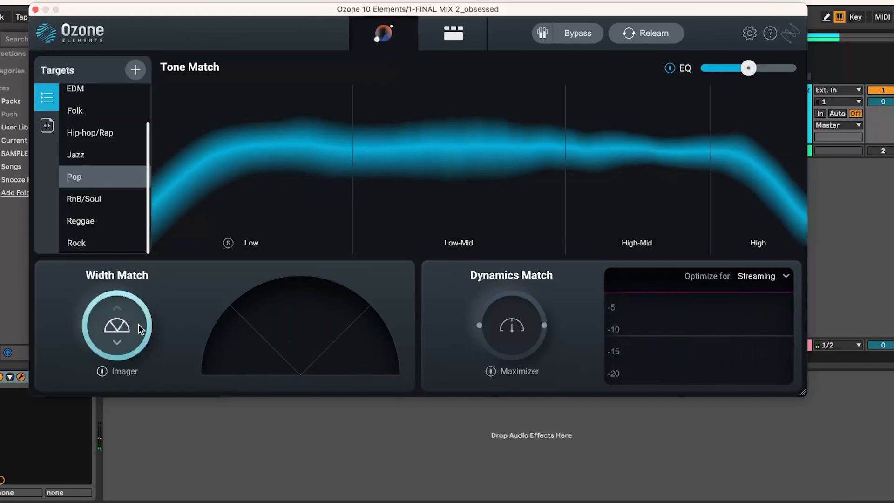
{"action": "left_click_drag", "start_coordinate": [130, 345], "coordinate": [133, 382]}
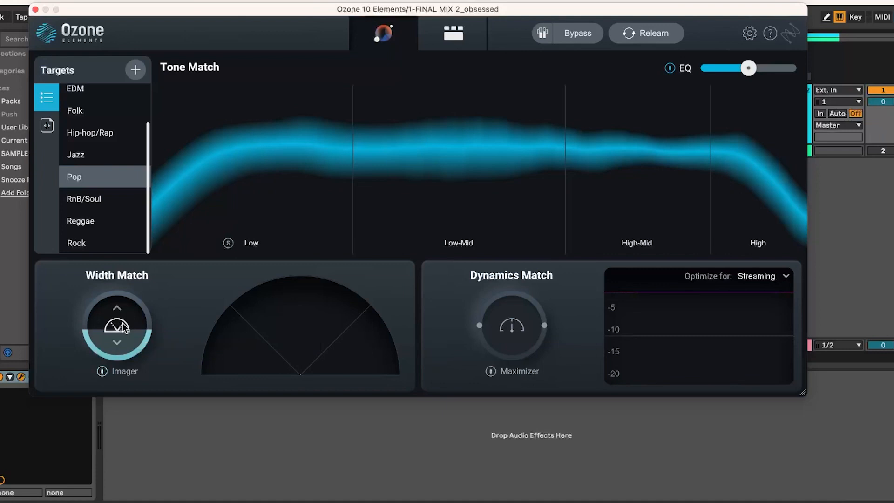
{"action": "left_click", "coordinate": [491, 371]}
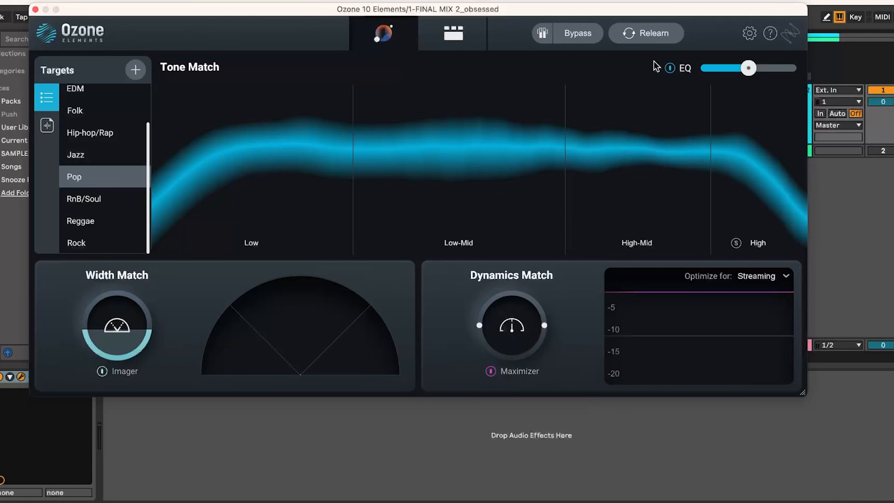
- Start relearning the track in Master Assistant and audition it with the Pop target, stopping playback at the end
{"action": "left_click", "coordinate": [643, 35]}
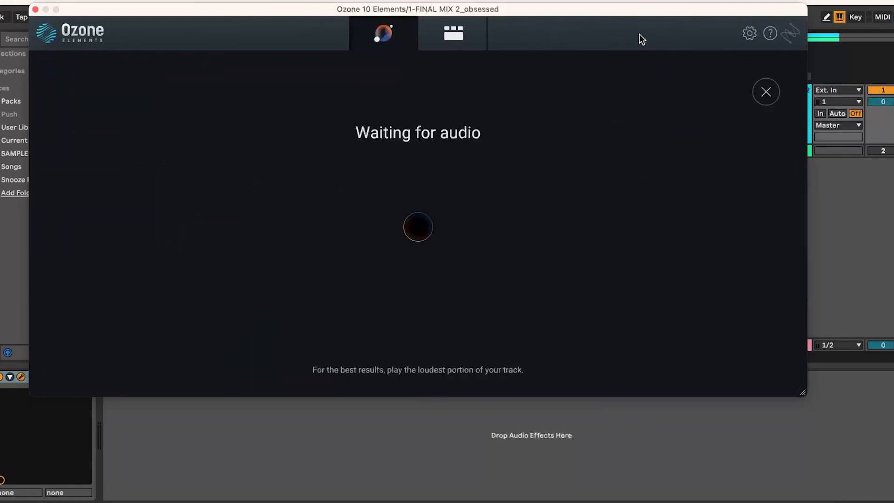
{"action": "key", "text": "space"}
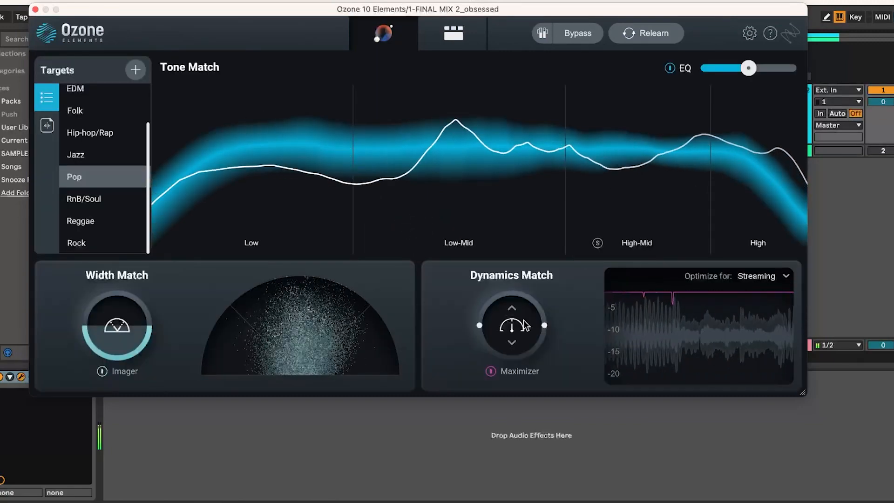
{"action": "key", "text": "space"}
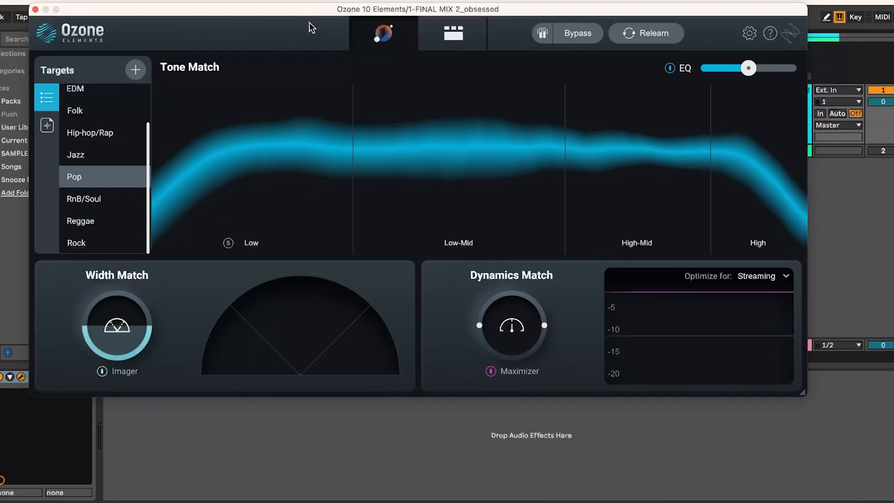
- Move the plug-in window aside, play the mix, and expand the Obsessed remix track in the arrangement
{"action": "left_click_drag", "start_coordinate": [323, 9], "coordinate": [271, 0]}
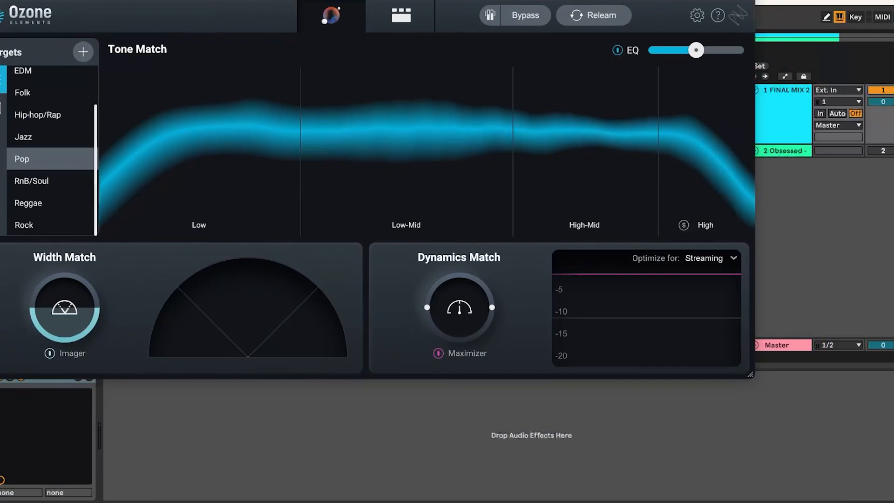
{"action": "key", "text": "space"}
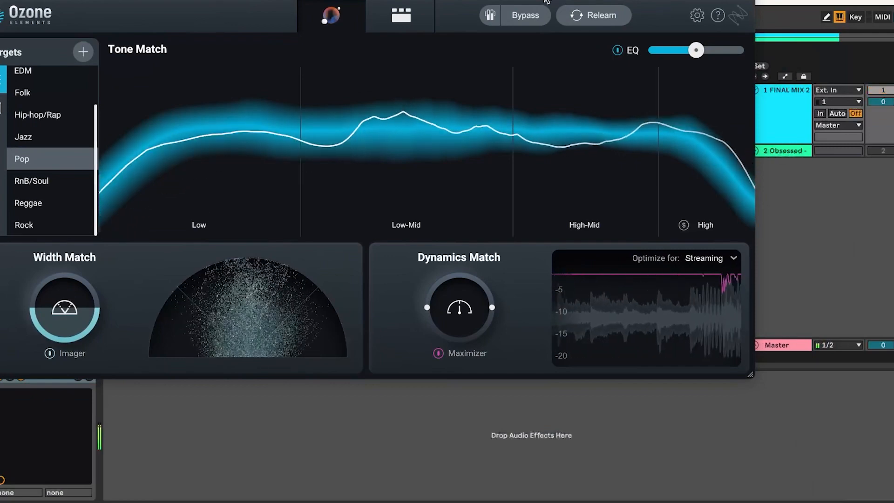
{"action": "left_click", "coordinate": [787, 145]}
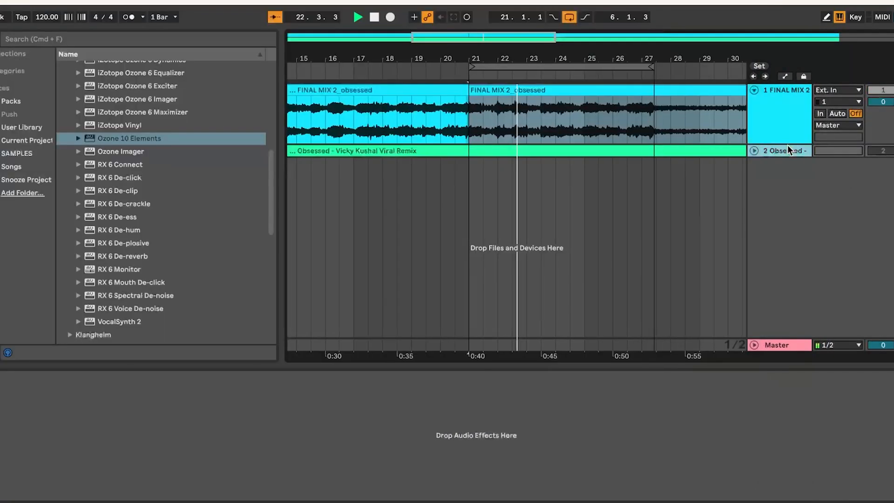
{"action": "left_click", "coordinate": [755, 150]}
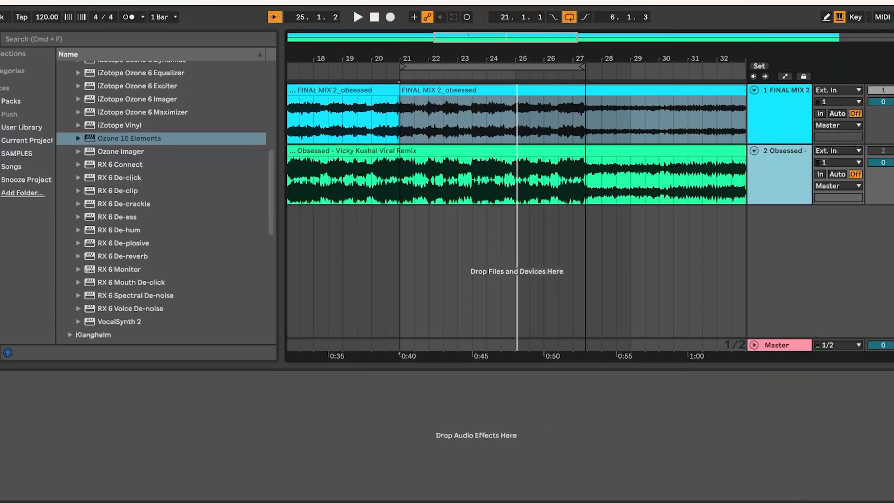
{"action": "left_click", "coordinate": [754, 150]}
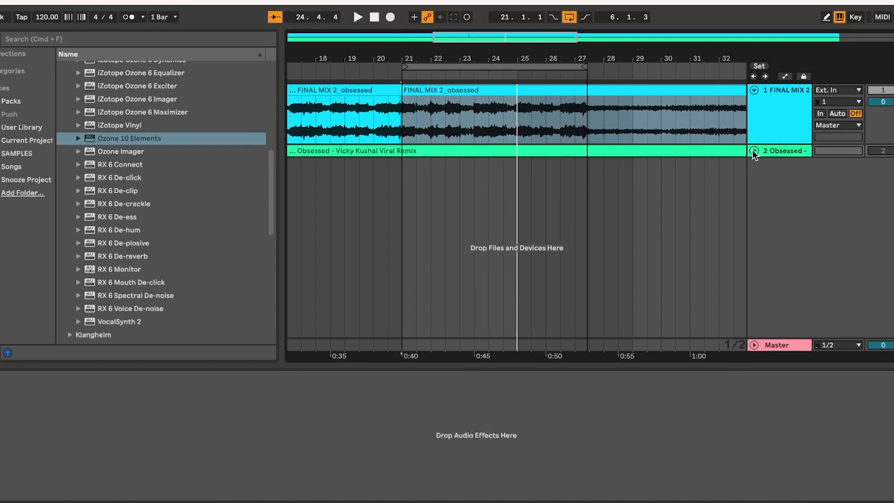
{"action": "left_click", "coordinate": [754, 151]}
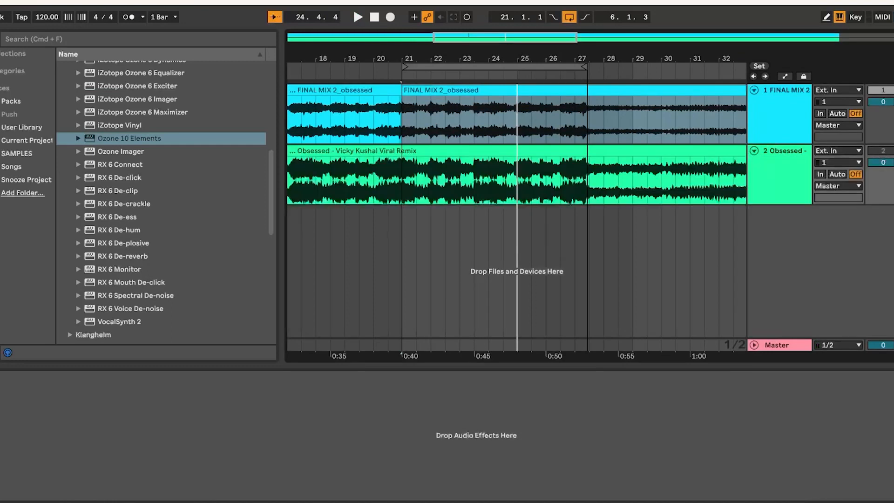
- Play and stop the section from bar 21 to compare the mastered mix with the Obsessed remix
{"action": "key", "text": "space"}
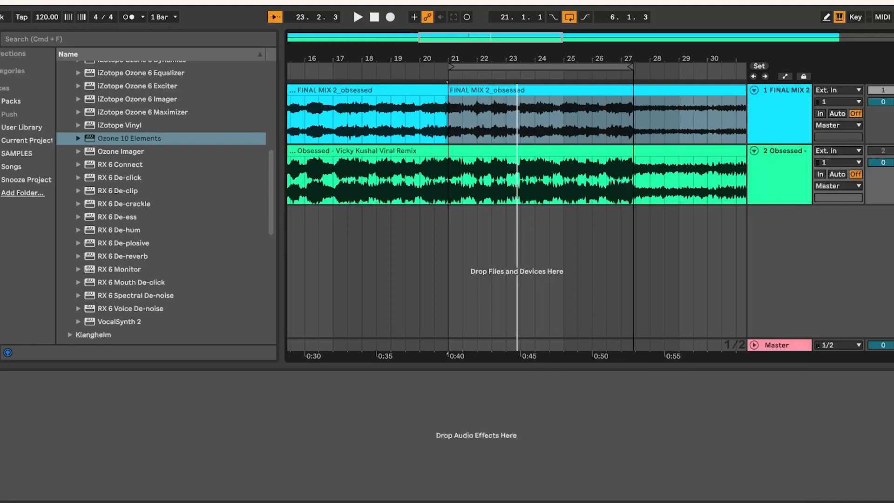
{"action": "key", "text": "space"}
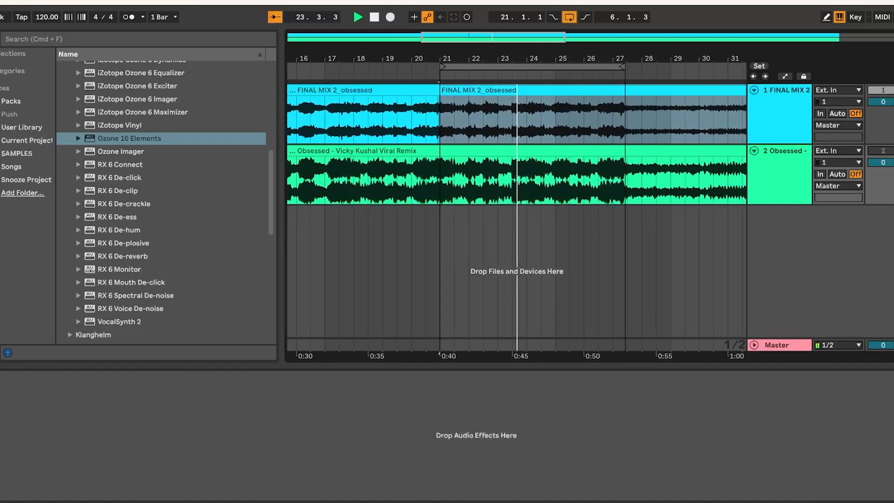
{"action": "key", "text": "space"}
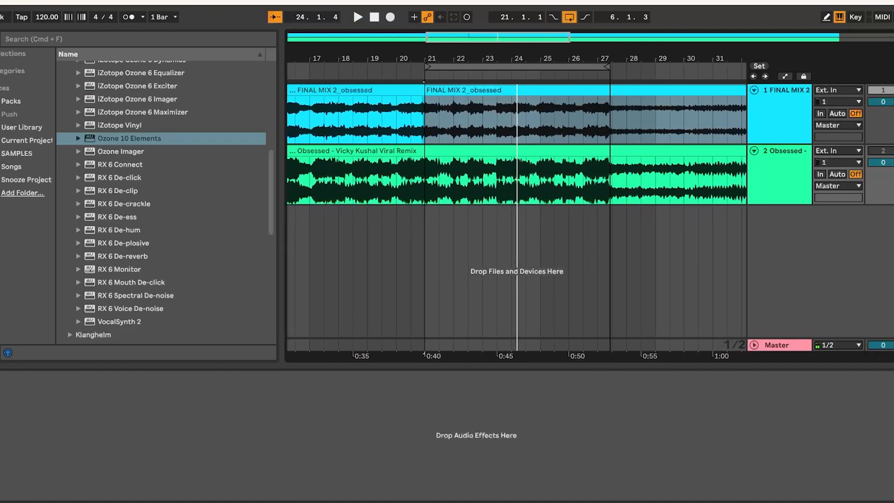
{"action": "key", "text": "space"}
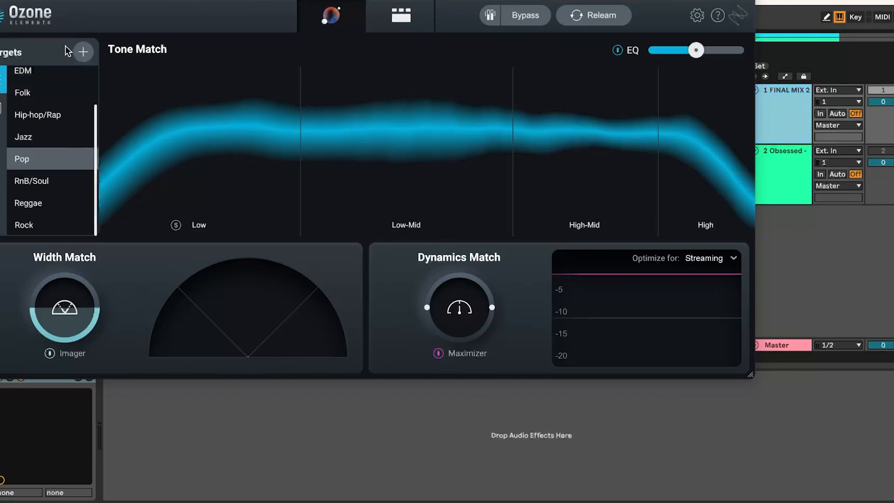
- Compare the FINAL MIX 2 and Obsessed tracks during playback, stop, and reselect the FINAL MIX 2 track
{"action": "left_click", "coordinate": [804, 116]}
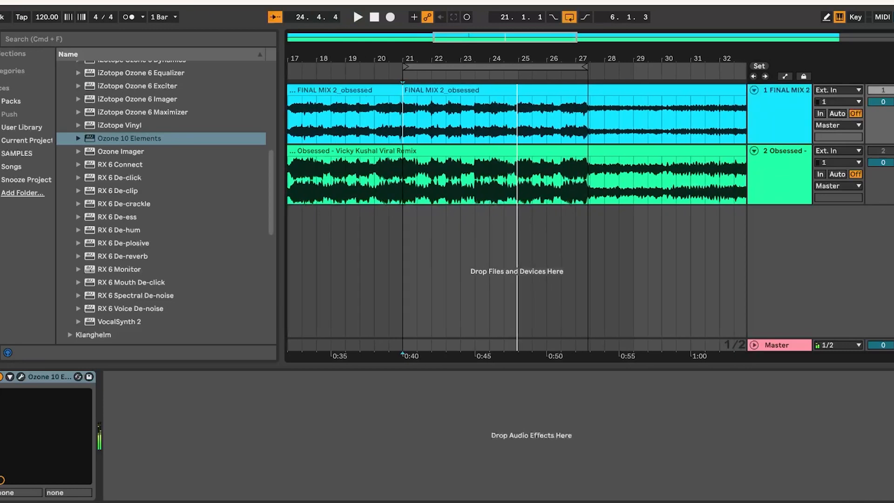
{"action": "key", "text": "space"}
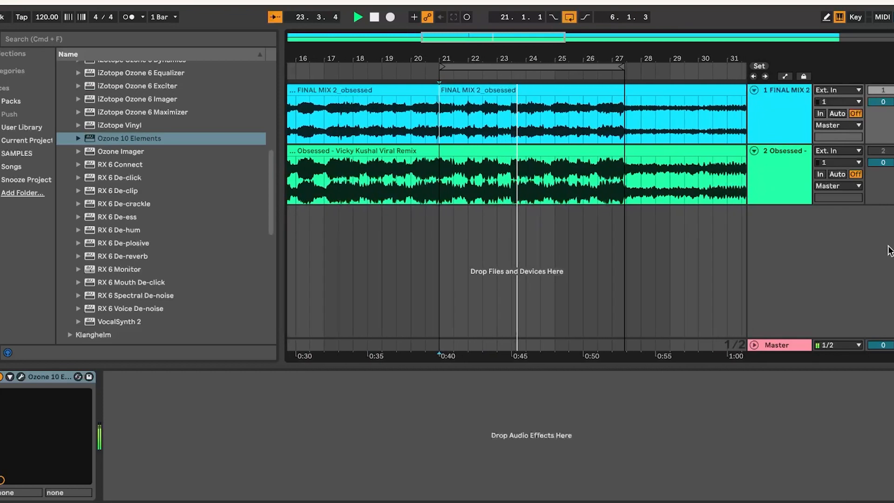
{"action": "left_click", "coordinate": [797, 198]}
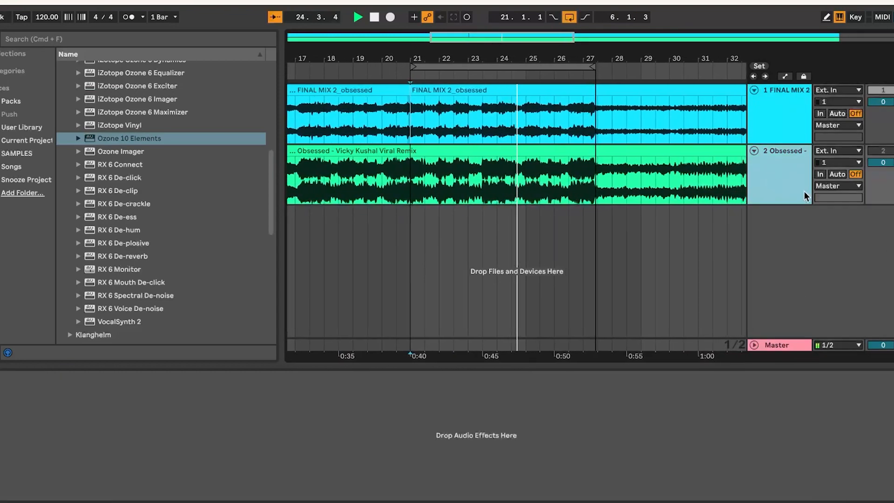
{"action": "key", "text": "space"}
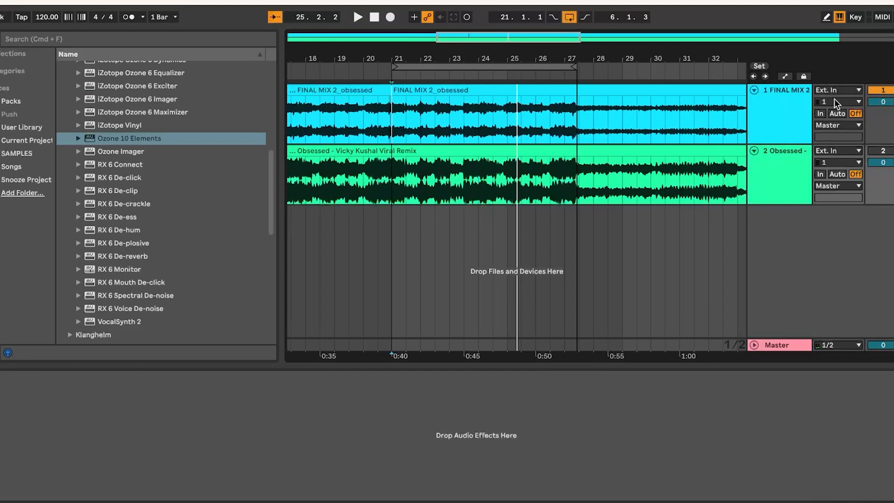
{"action": "left_click_drag", "start_coordinate": [776, 116], "coordinate": [776, 116]}
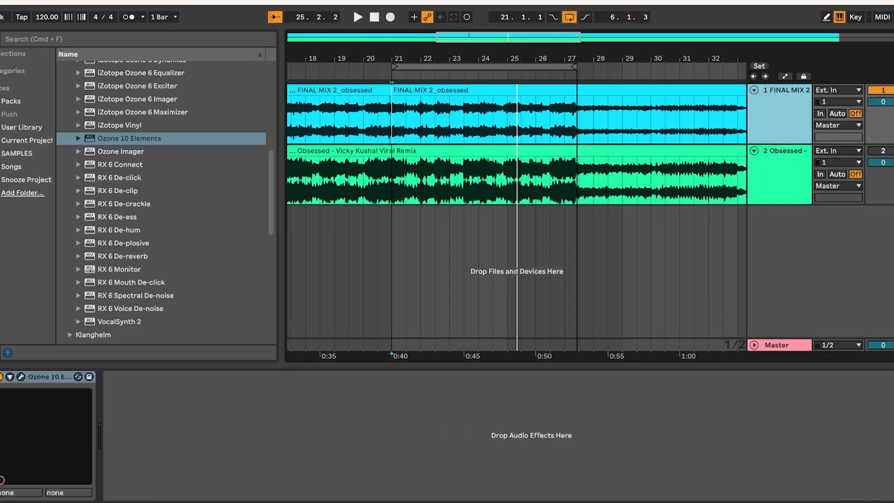
- Reopen Ozone 10 Elements on the FINAL MIX 2 track, play the mix from bar 21, and raise the Tone Match EQ amount to maximum
{"action": "left_click", "coordinate": [392, 108]}
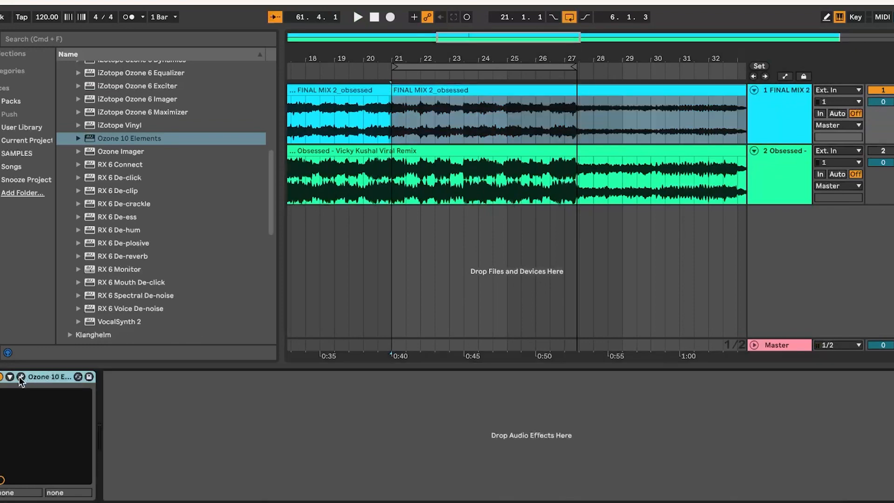
{"action": "left_click", "coordinate": [21, 376]}
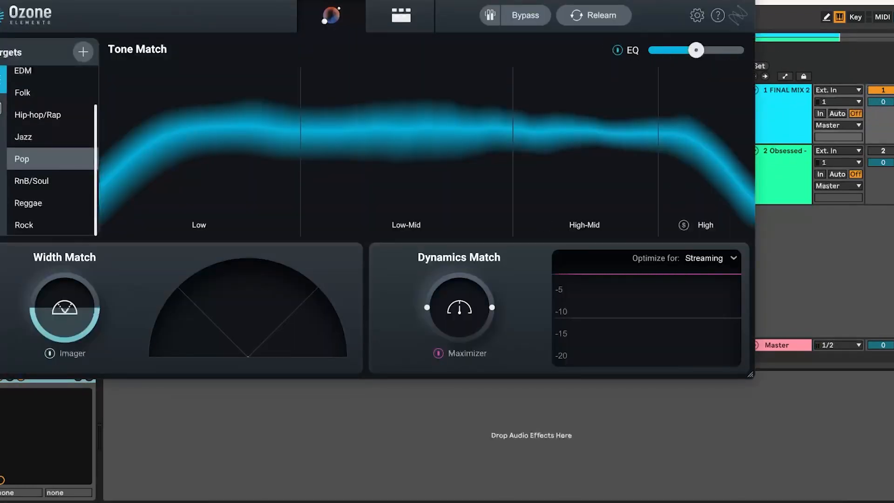
{"action": "key", "text": "space"}
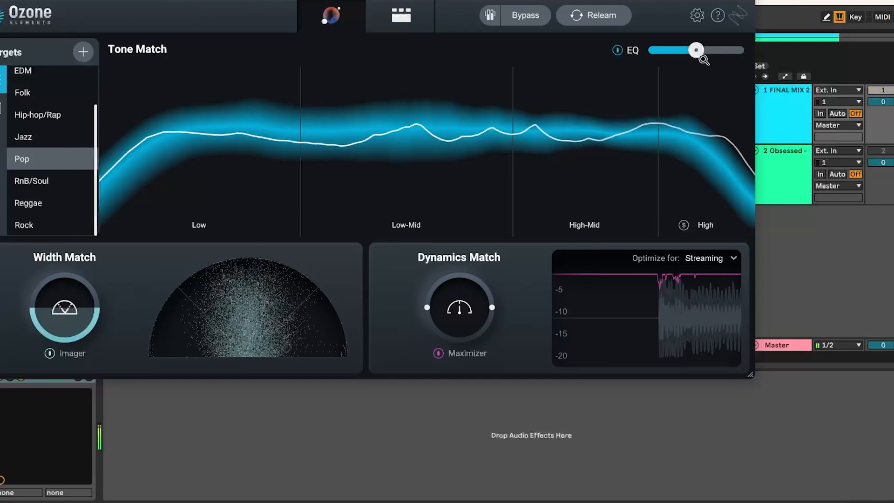
{"action": "left_click_drag", "start_coordinate": [696, 50], "coordinate": [846, 57]}
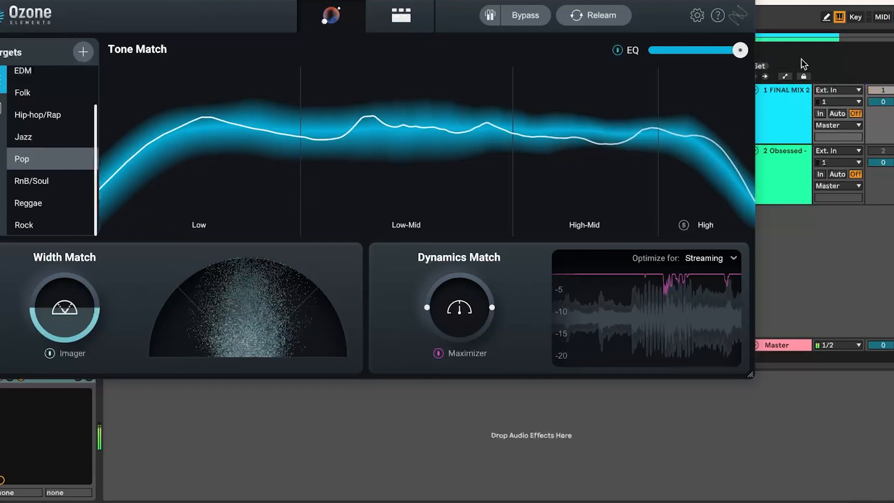
- Momentarily solo the High and High-Mid bands in Tone Match during playback to hear them in isolation
{"action": "left_click", "coordinate": [684, 226]}
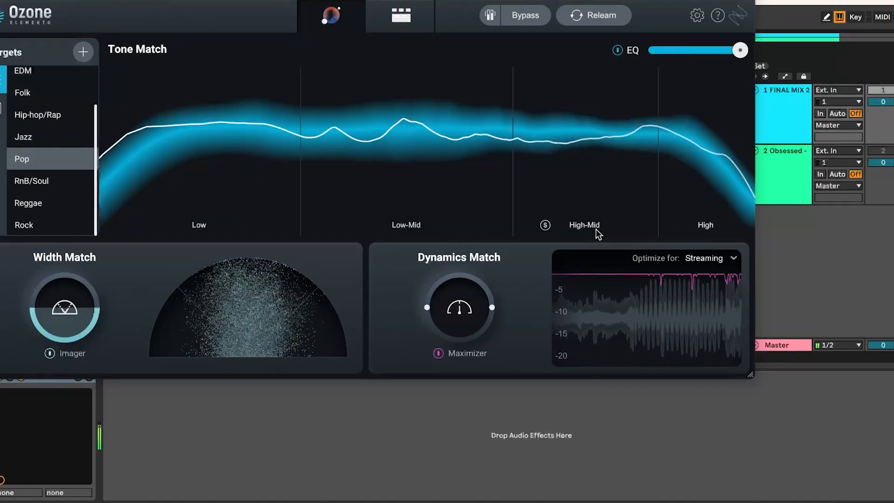
{"action": "left_click", "coordinate": [544, 226]}
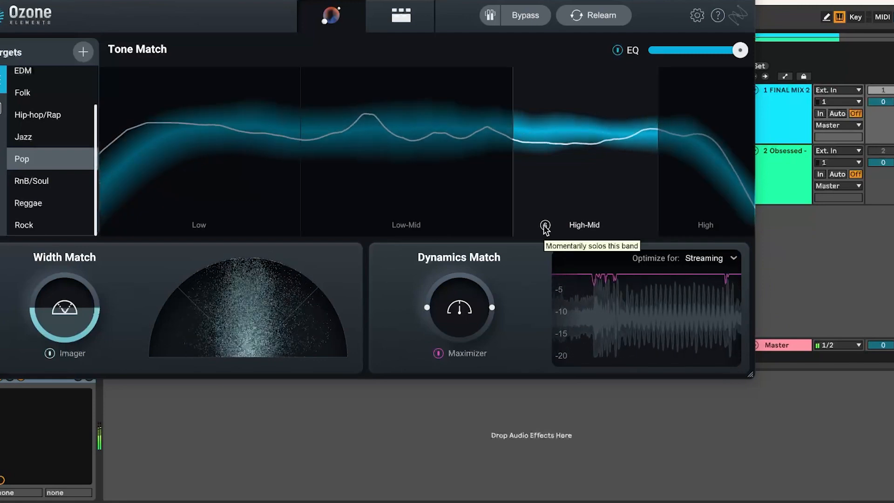
{"action": "left_click", "coordinate": [545, 226]}
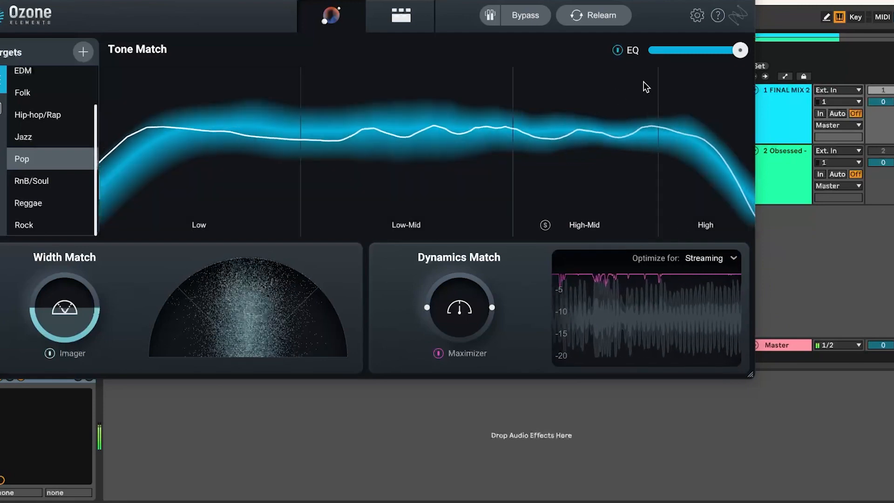
- Audition the section from bar 21 with the Tone Match EQ amount at maximum and bring the Ozone 10 Elements window back up
{"action": "mouse_move", "coordinate": [738, 50]}
{"action": "left_mouse_down"}
{"action": "mouse_move", "coordinate": [516, 45]}
{"action": "mouse_move", "coordinate": [783, 45]}
{"action": "mouse_move", "coordinate": [746, 46]}
{"action": "left_mouse_up"}
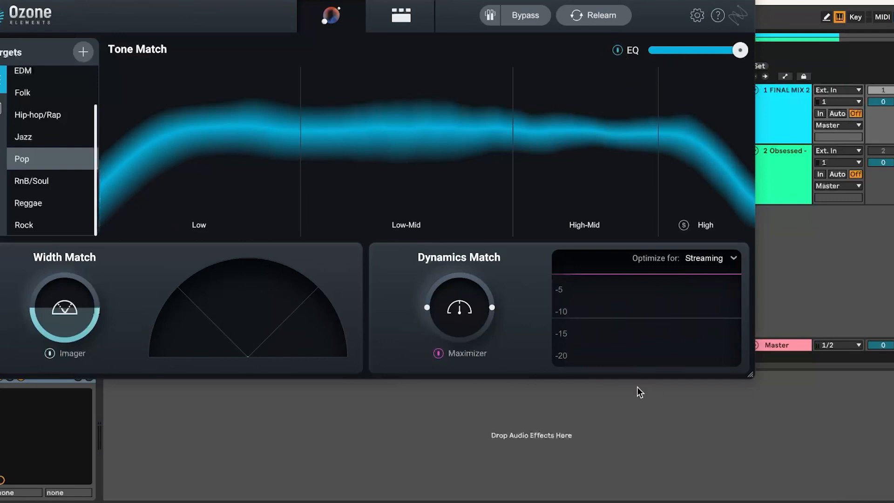
{"action": "key", "text": "space"}
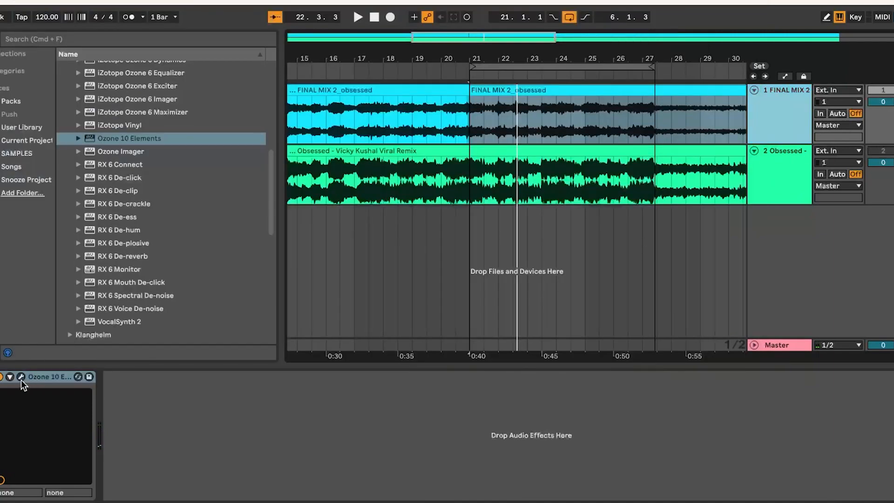
{"action": "left_click", "coordinate": [21, 380]}
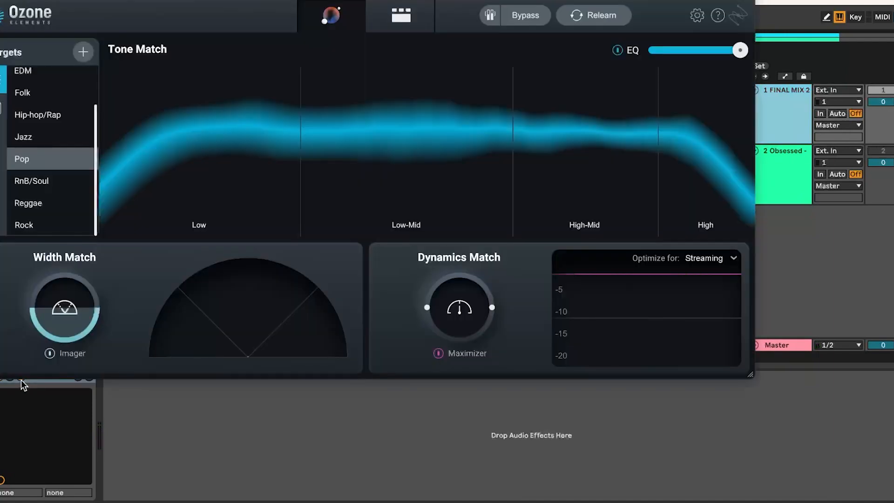